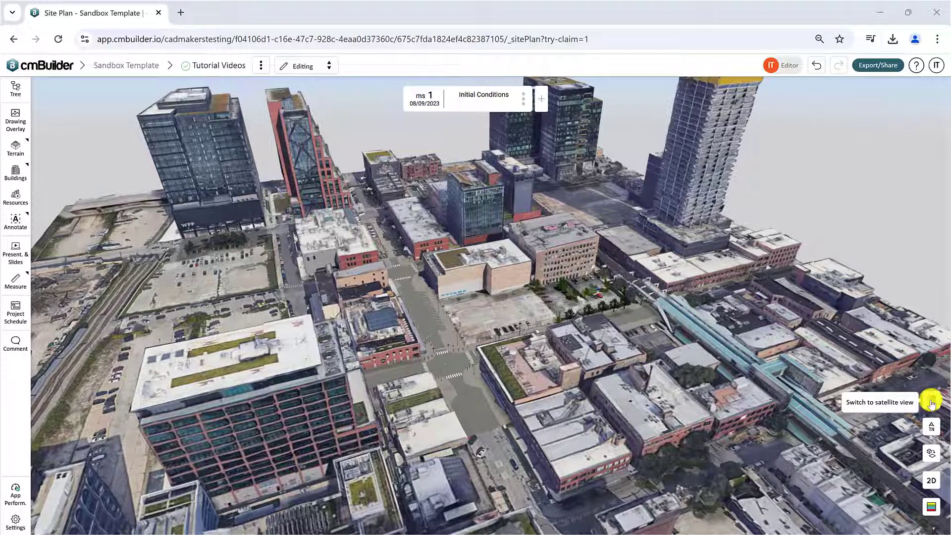
Highlight the surrounding buildings BIM import in the model from the project tree, and close the tree
left_click(16, 91)
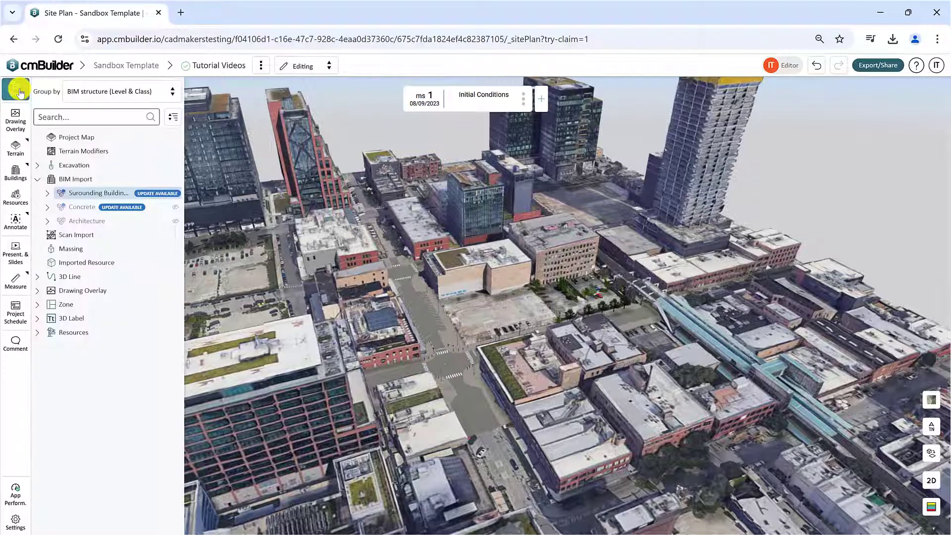
left_click(99, 193)
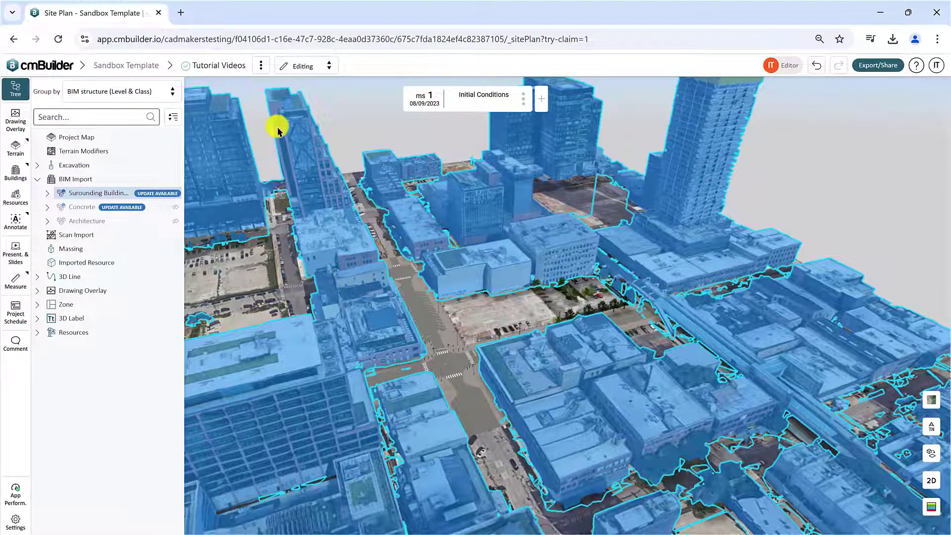
left_click(16, 88)
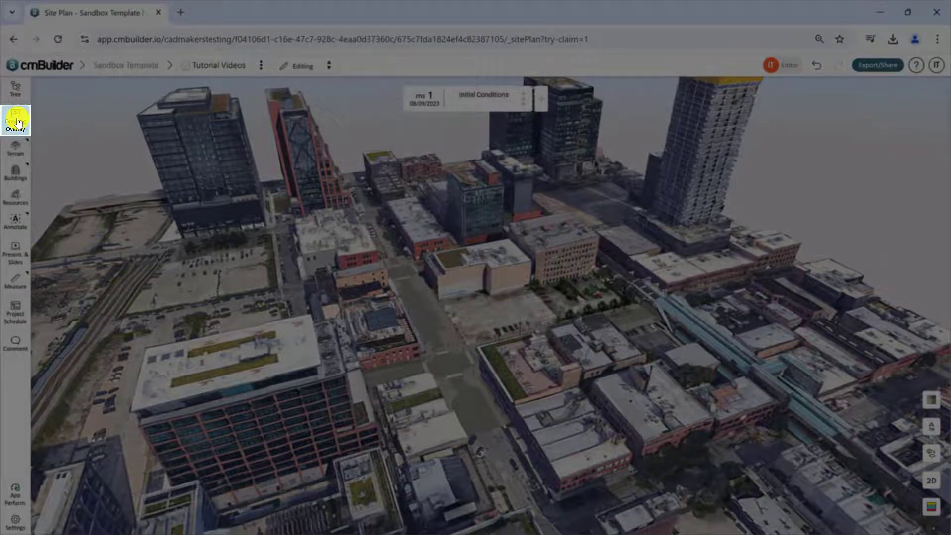
Import page 1 of Logistics Plan.pdf as a drawing overlay and rename the overlay as Logistics Plan
left_click(16, 120)
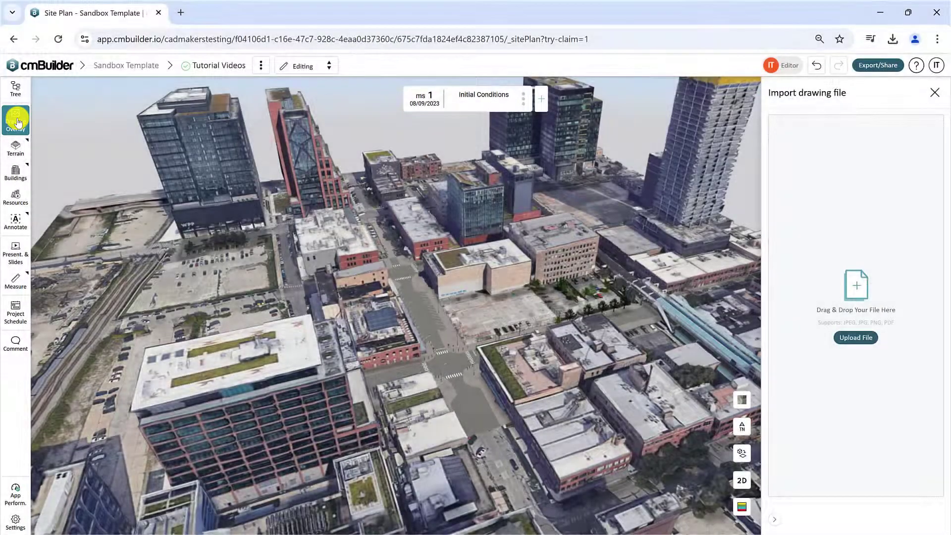
left_click(867, 339)
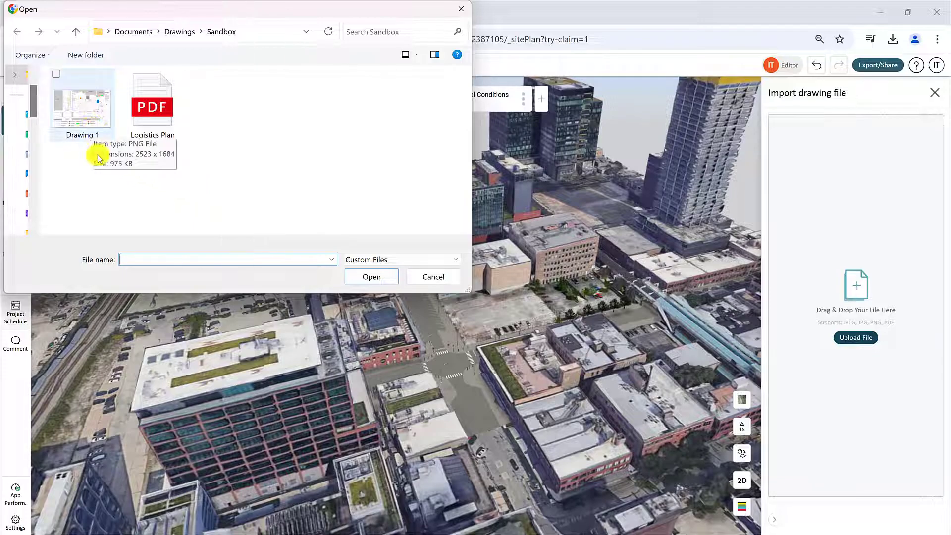
left_click(166, 132)
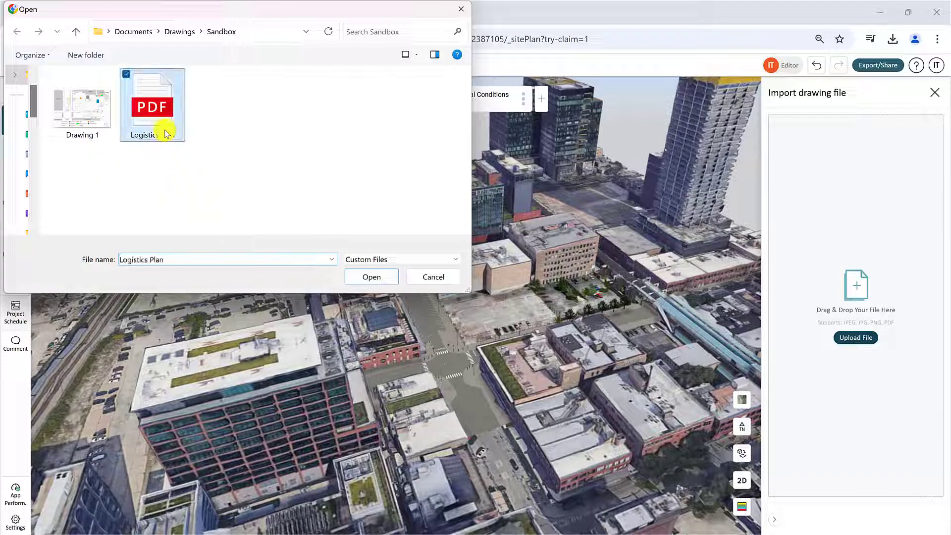
left_click(382, 275)
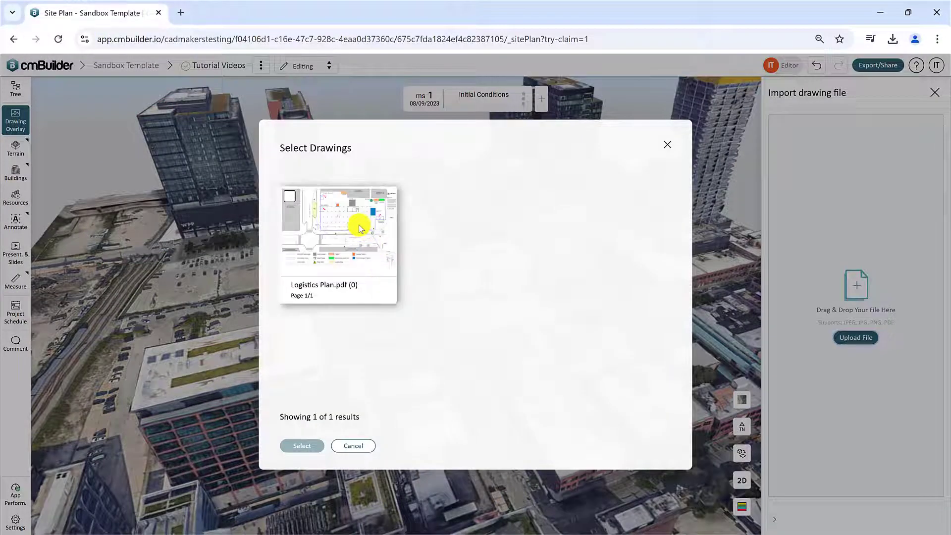
left_click(362, 213)
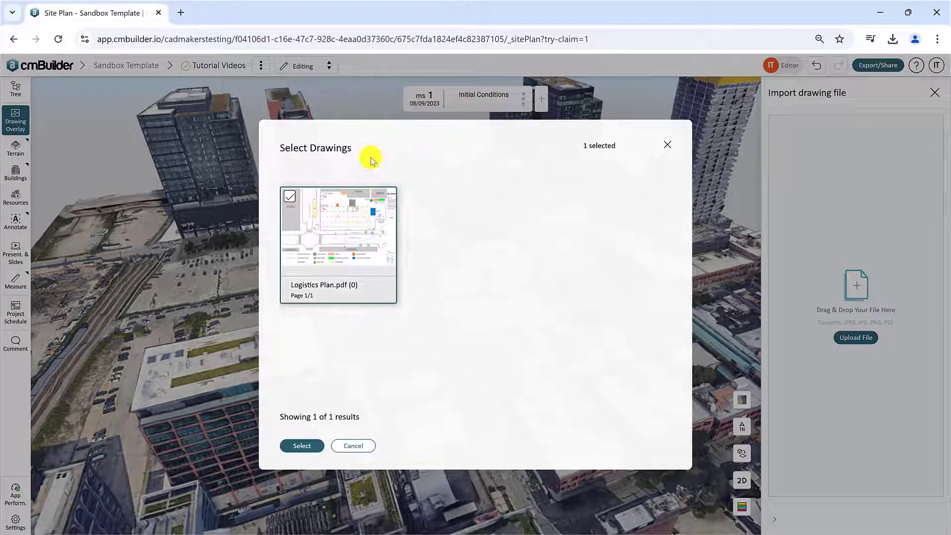
left_click(316, 447)
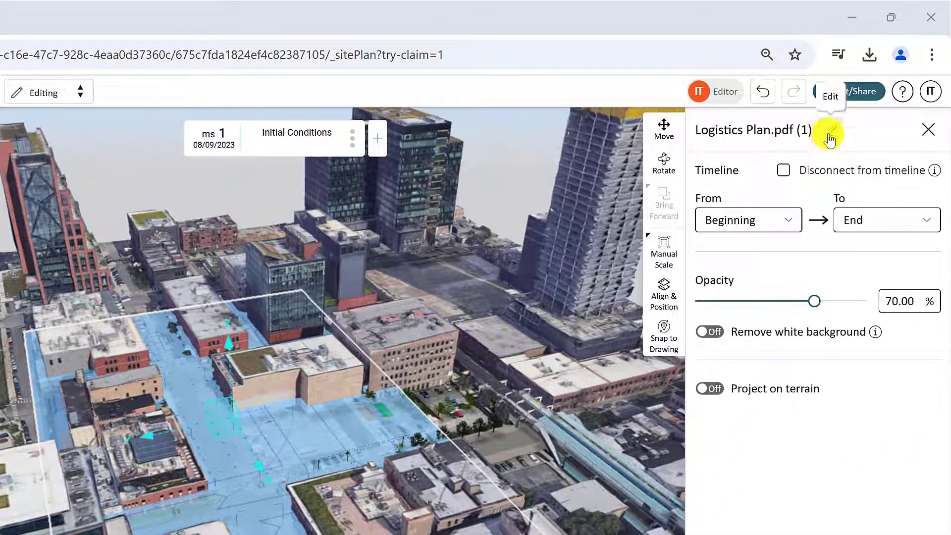
left_click(864, 96)
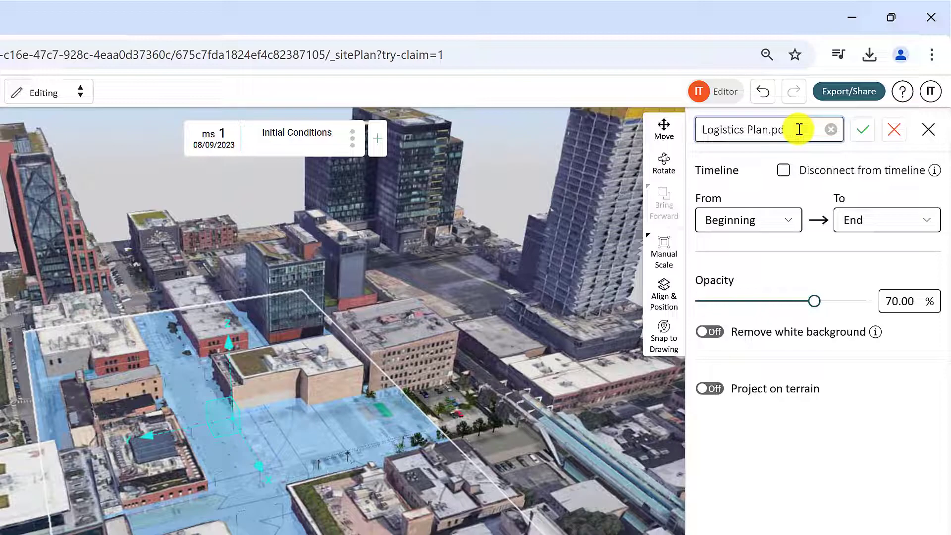
left_click(862, 129)
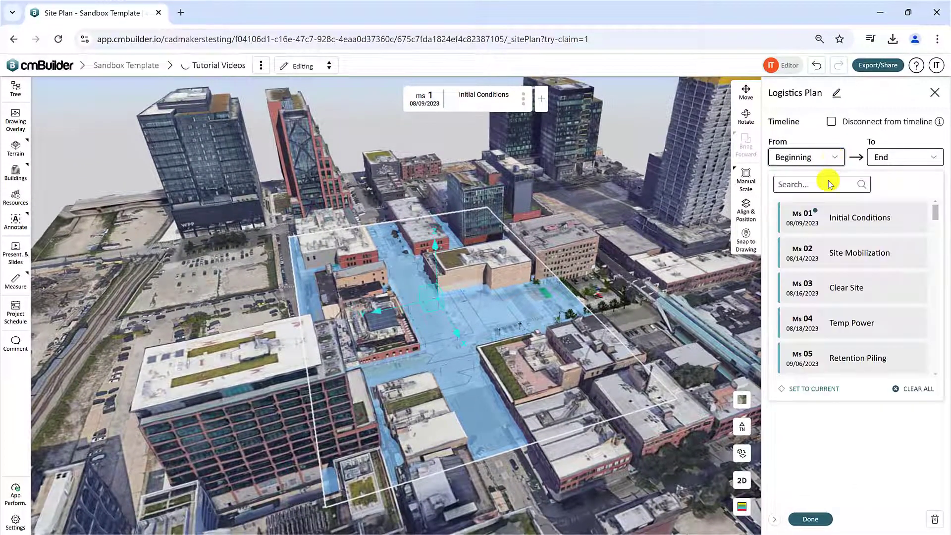
Review the start and end milestone choices for the Logistics Plan overlay's timeline
left_click(841, 158)
left_click(909, 159)
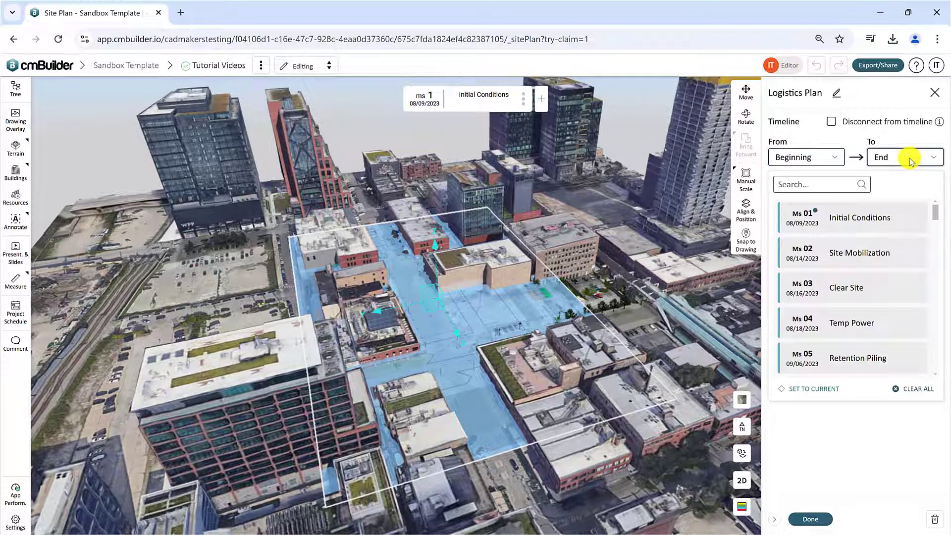
left_click(927, 161)
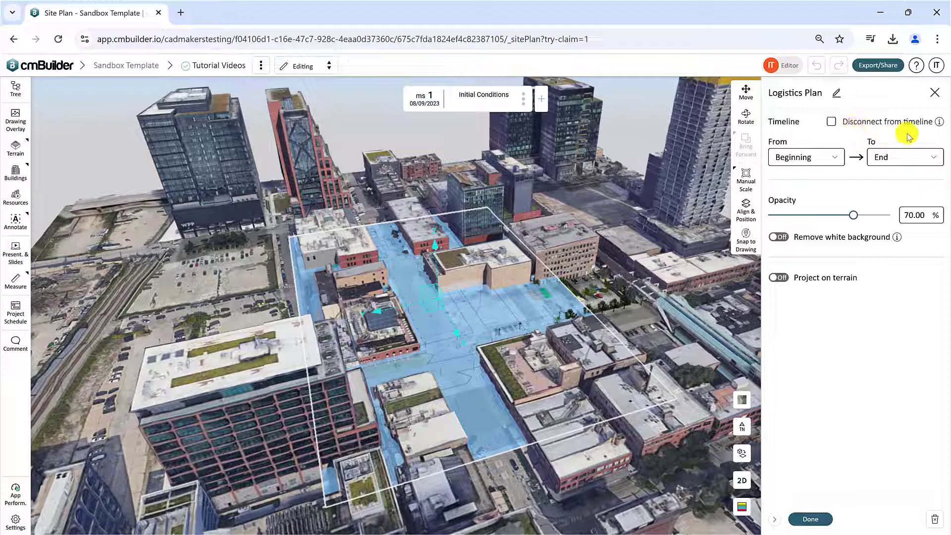
Try switching Disconnect from timeline on and off for the Logistics Plan overlay
mouse_move(939, 123)
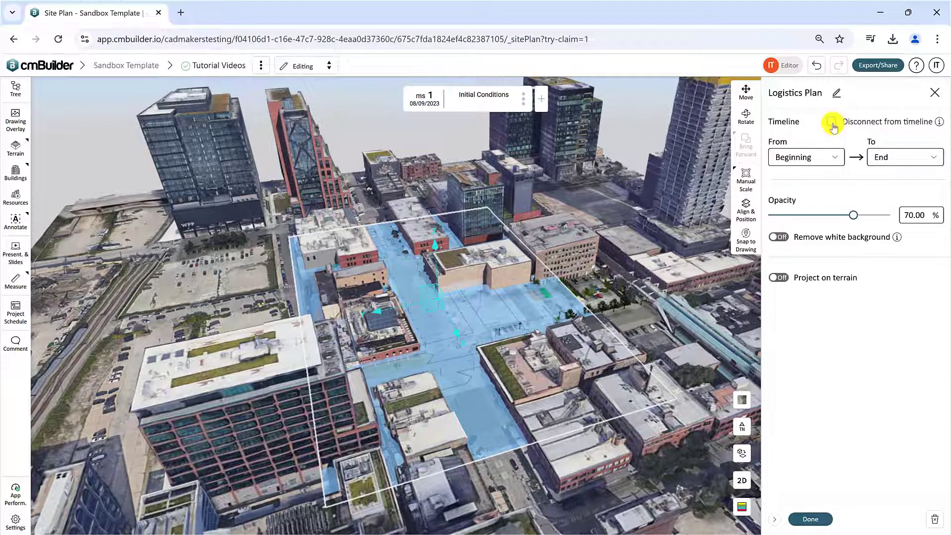
left_click(832, 122)
left_click(832, 122)
left_click(832, 122)
left_click(831, 122)
Set the overlay's opacity to 100% and try removing its white background, leaving the removal off
left_click_drag(854, 215, 892, 218)
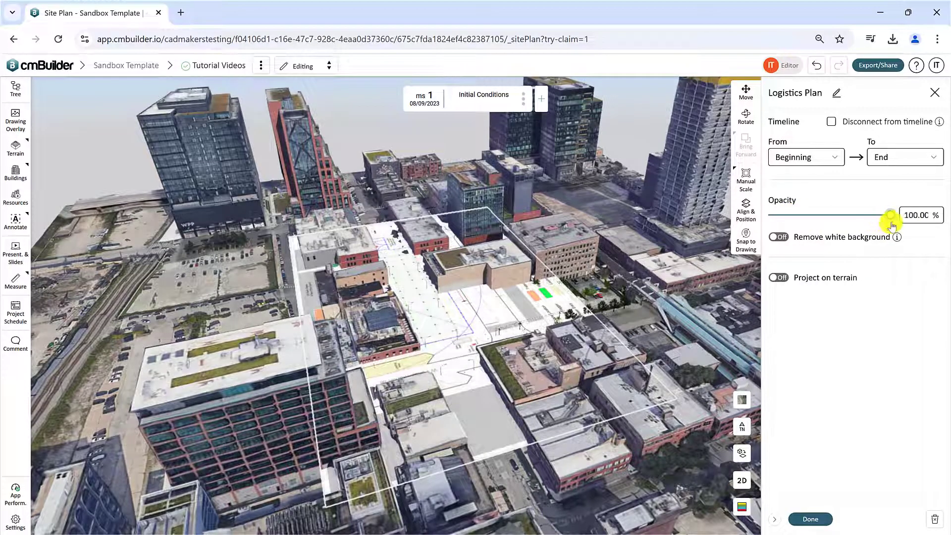
scroll(440, 325, "up", 5)
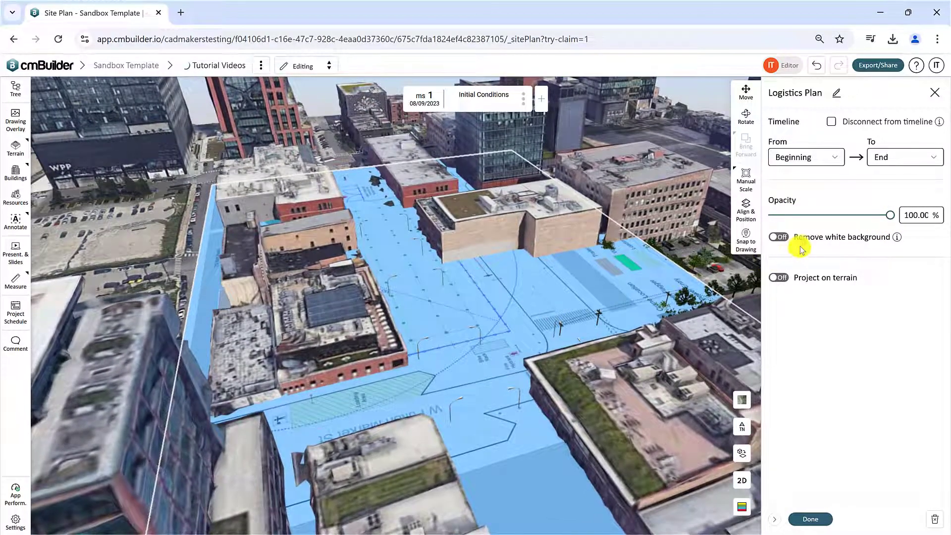
left_click(780, 238)
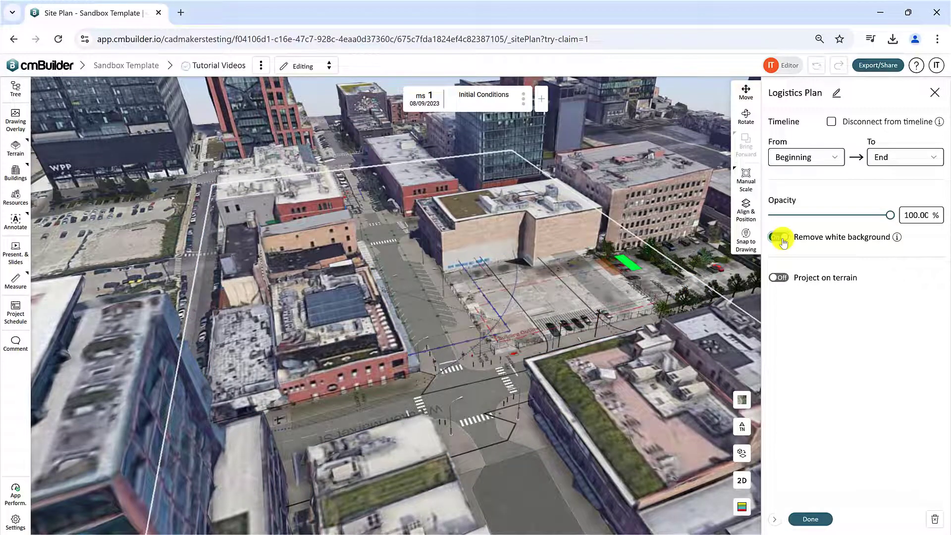
scroll(449, 344, "up", 5)
left_click(777, 238)
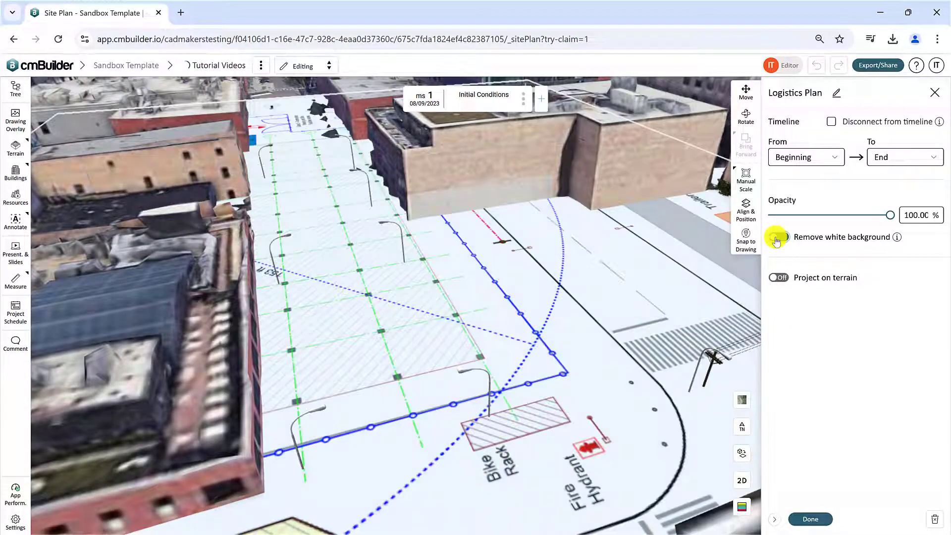
left_click(778, 239)
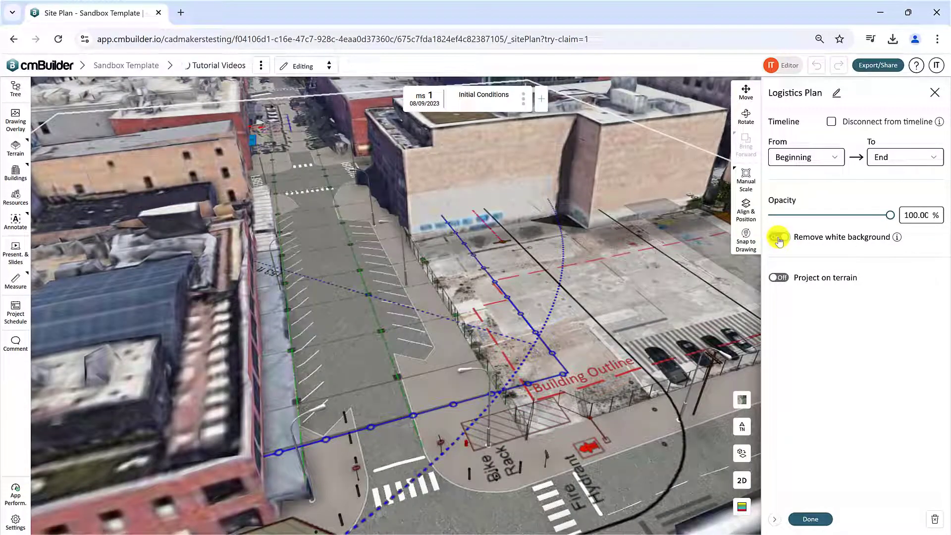
left_click(779, 239)
Try projecting the overlay onto the terrain, switch the projection off, and lower the drawing toward ground level
left_click(779, 277)
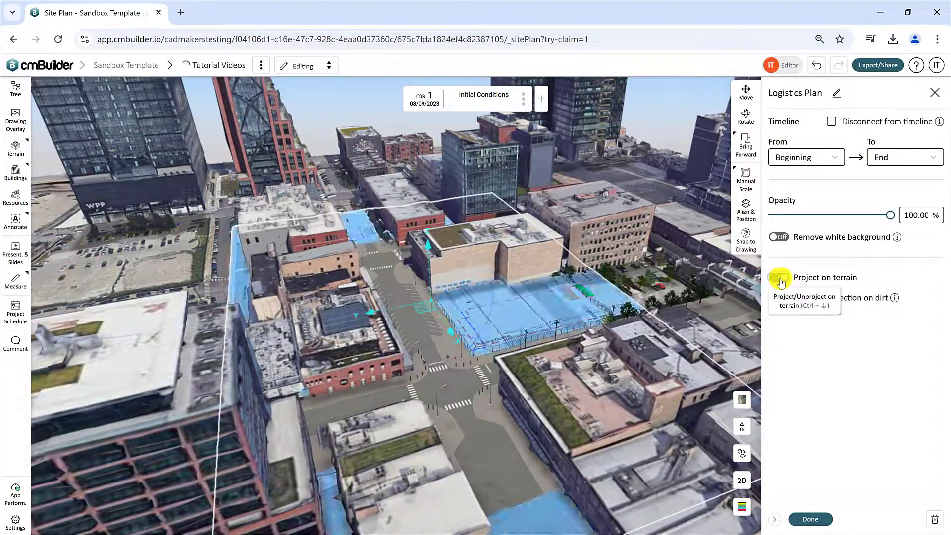
left_click(780, 278)
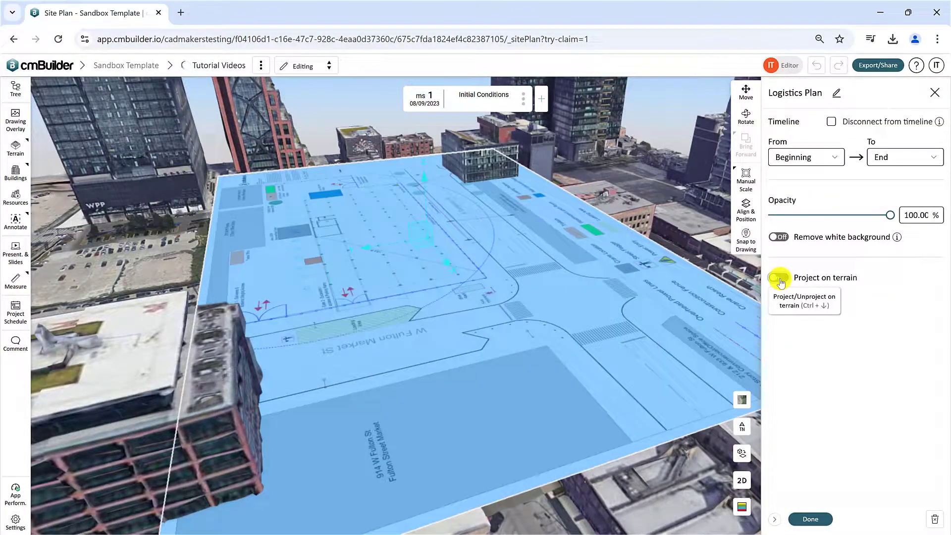
left_click(779, 278)
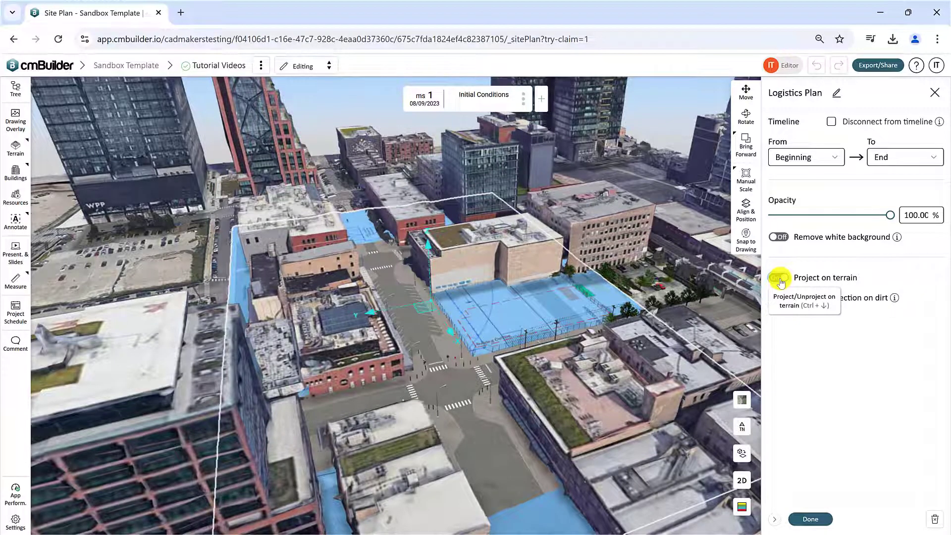
left_click(780, 278)
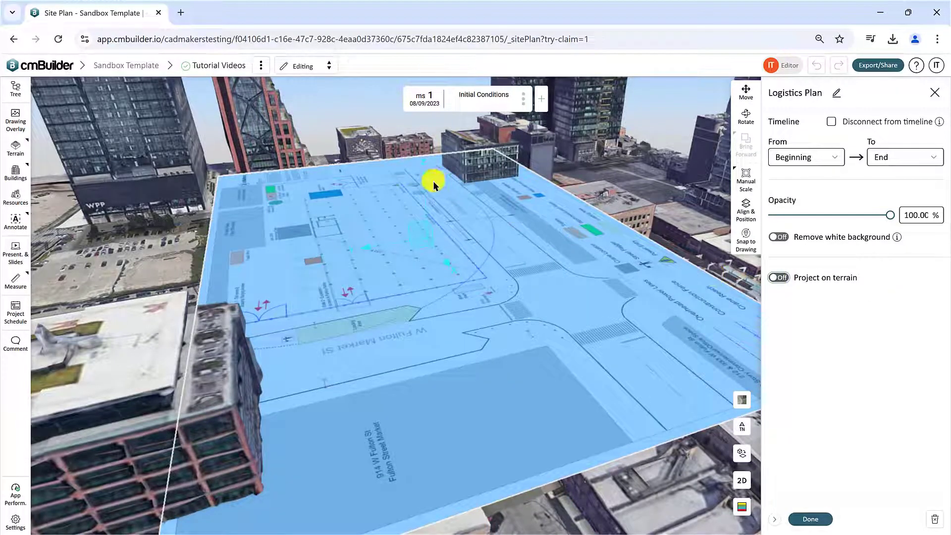
left_click_drag(425, 182, 432, 249)
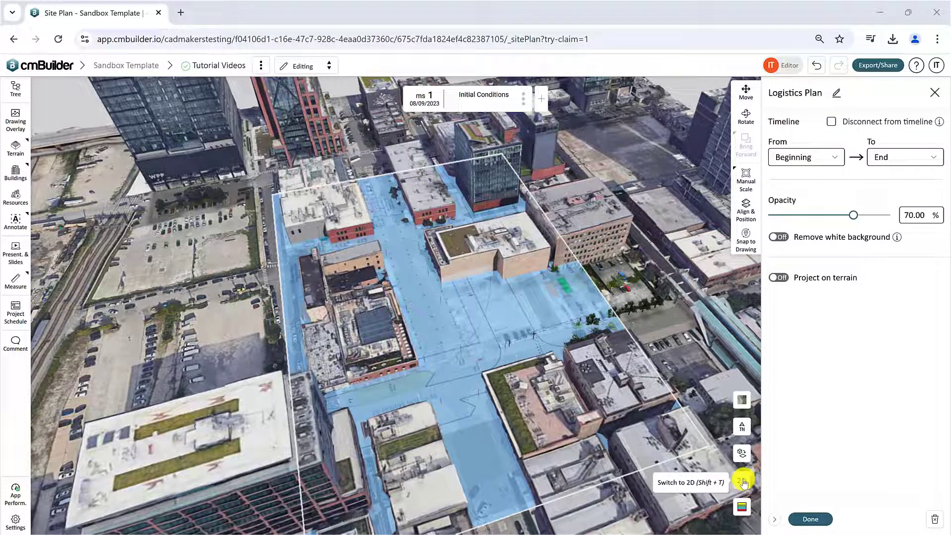
Move the Logistics Plan overlay about 12.7 ft in the negative Y direction
left_click(746, 93)
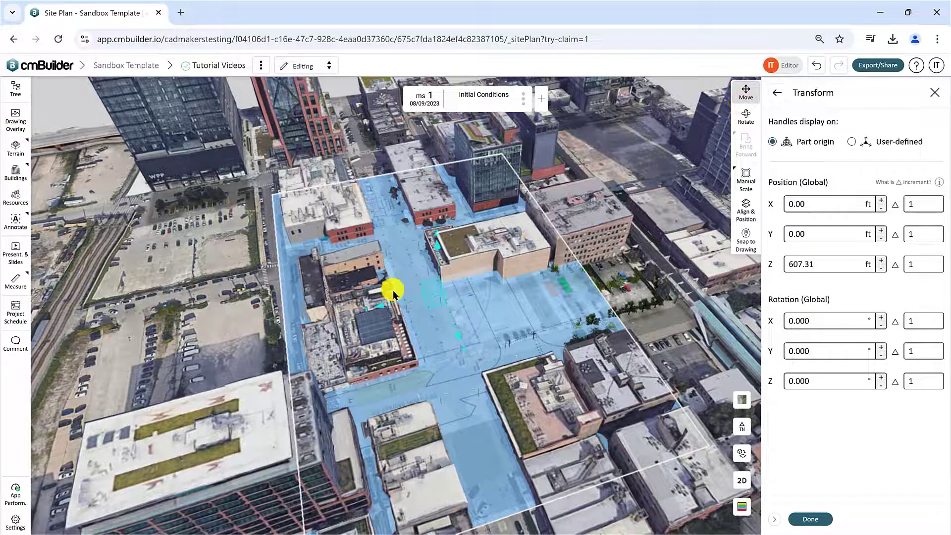
left_click_drag(393, 294, 397, 330)
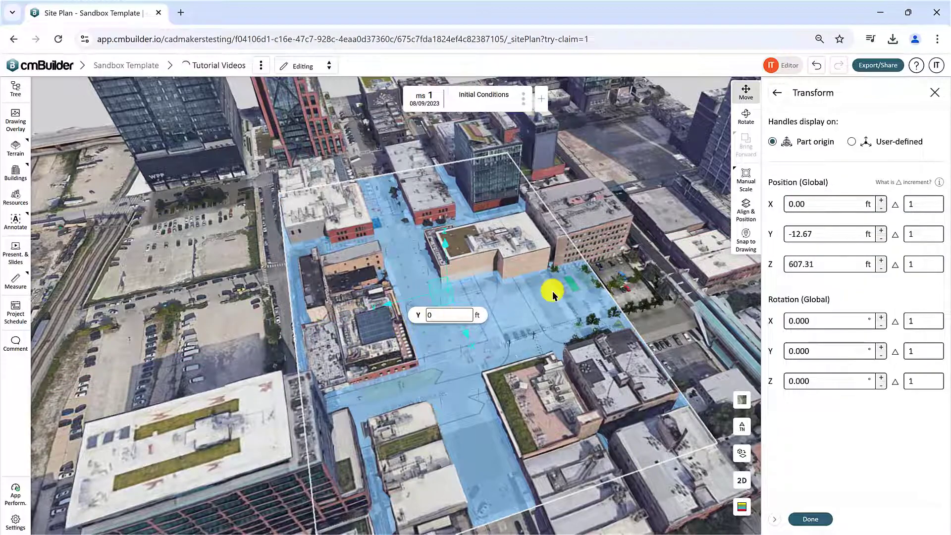
Manually scale the overlay from one corner to about 707 ft wide by 472 ft high, and check the preset scales
left_click(747, 179)
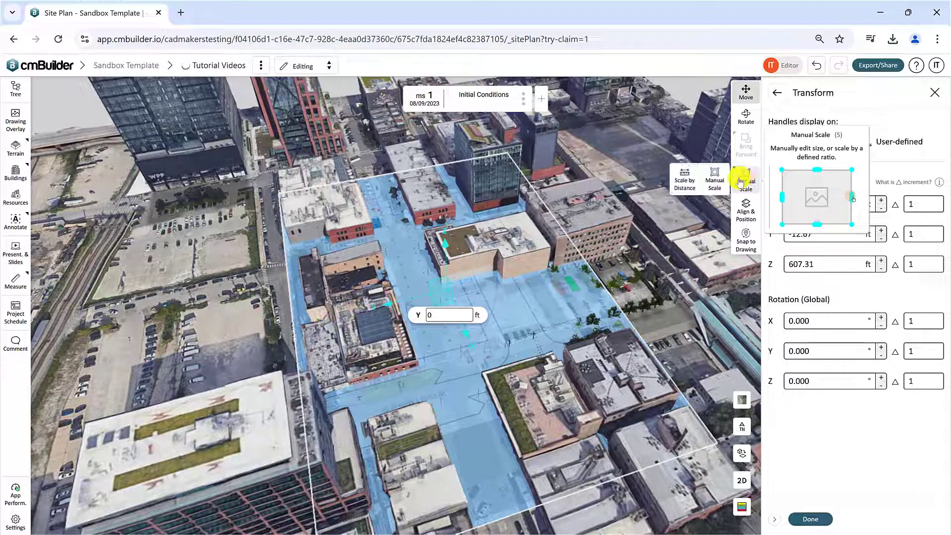
left_click(716, 181)
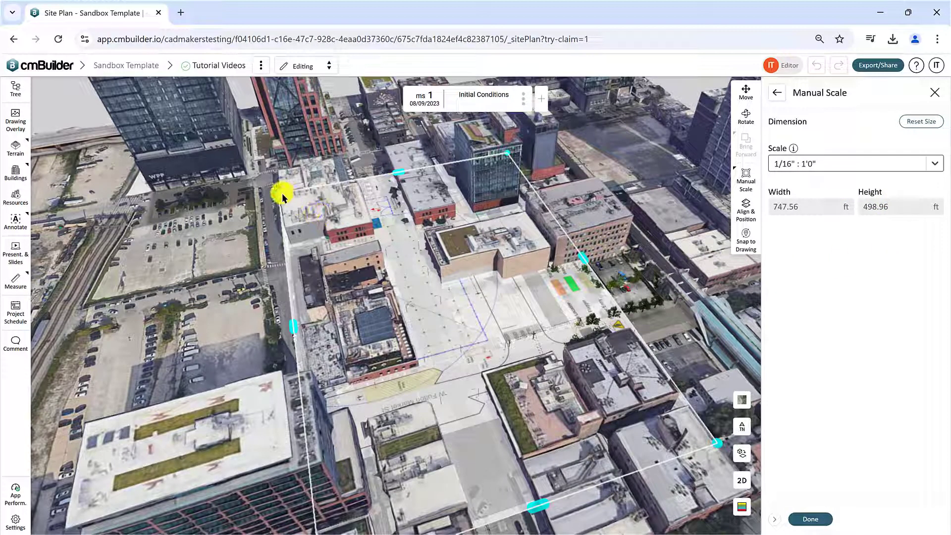
left_click_drag(285, 200, 302, 234)
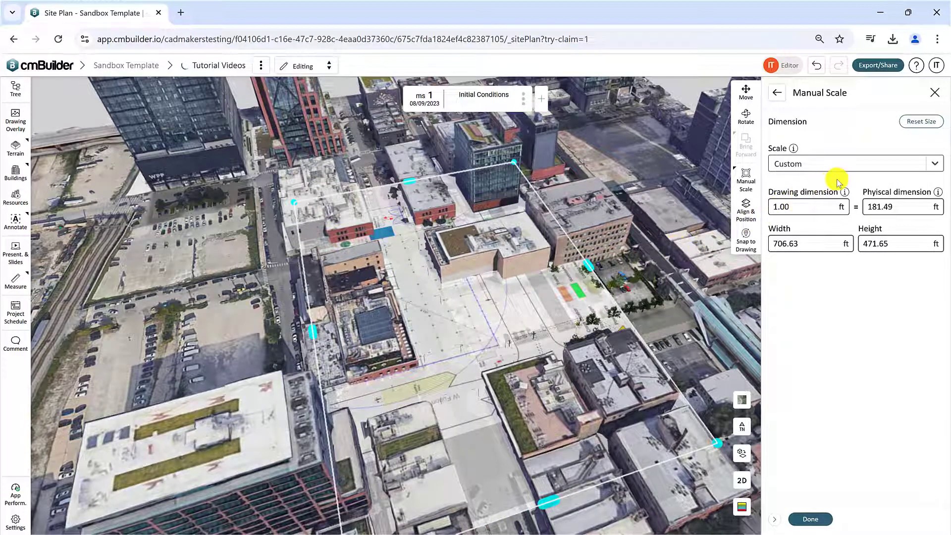
left_click(933, 163)
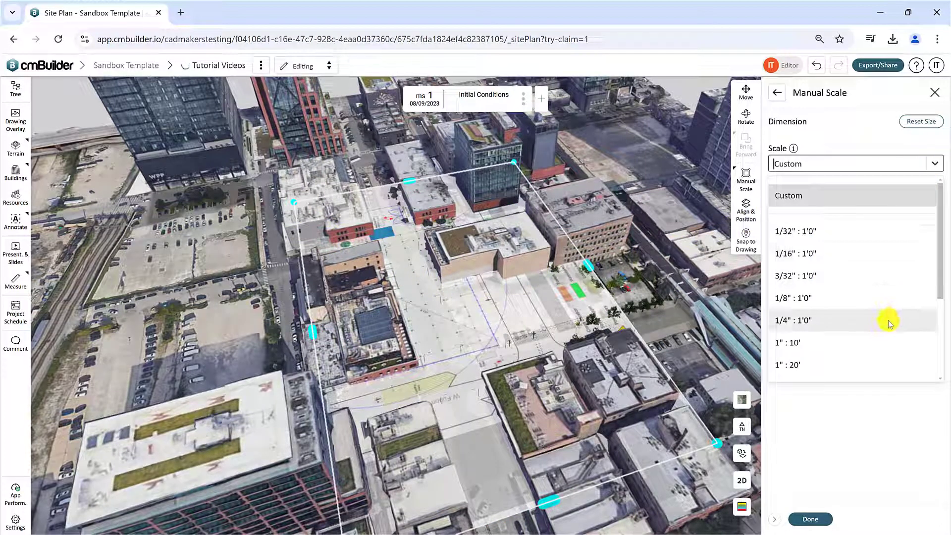
left_click(872, 142)
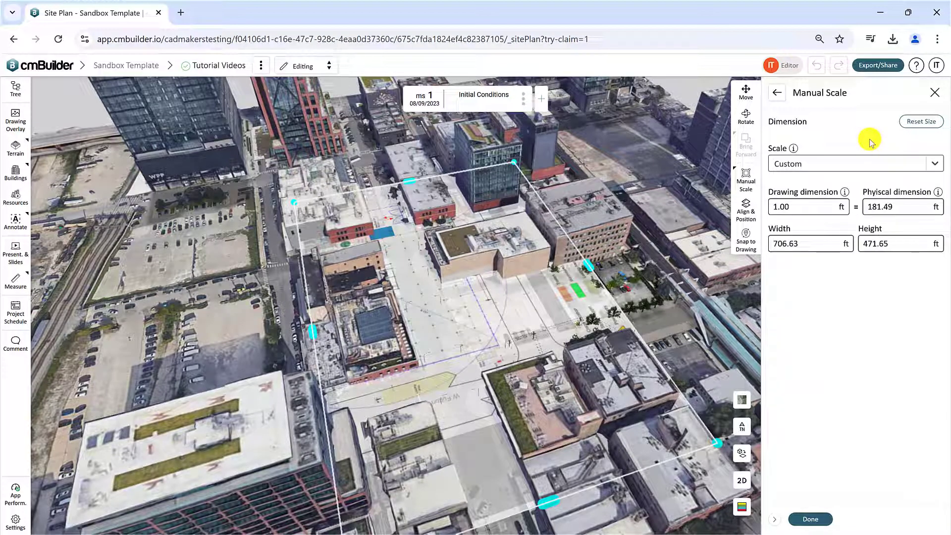
Start scaling the Logistics Plan overlay by distance and raise its preview opacity to 65% to reveal the column grid
left_click(746, 179)
left_click(687, 180)
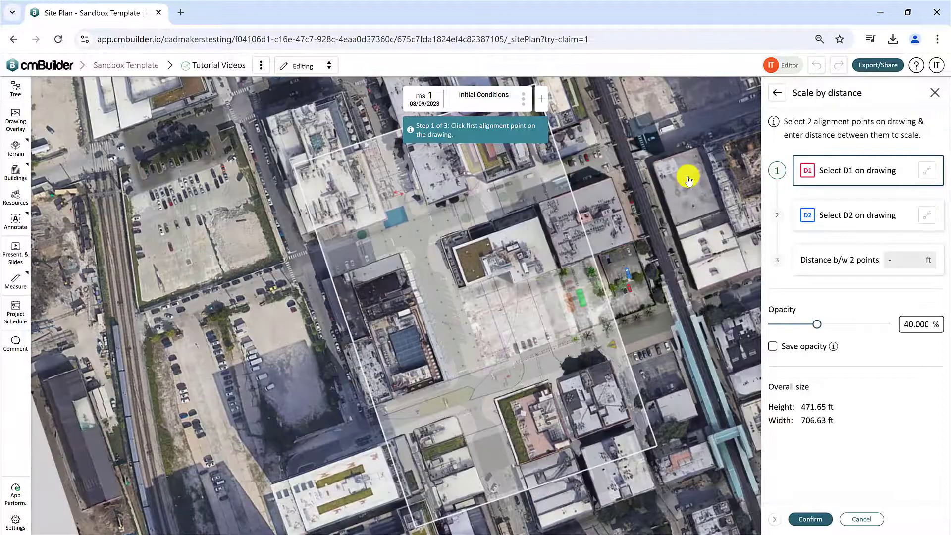
left_click(430, 358)
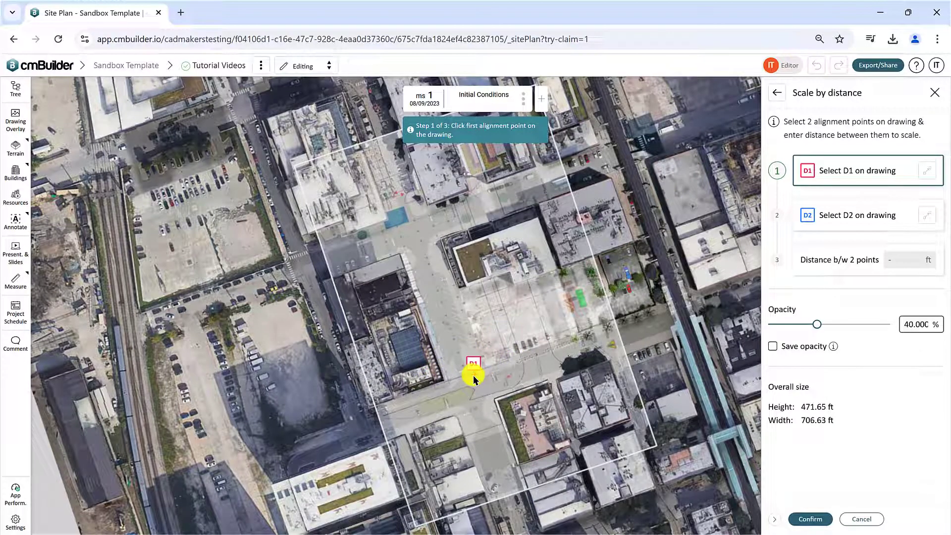
mouse_move(495, 333)
left_mouse_down()
mouse_move(435, 318)
mouse_move(488, 297)
mouse_move(504, 317)
left_mouse_up()
scroll(476, 327, "up", 5)
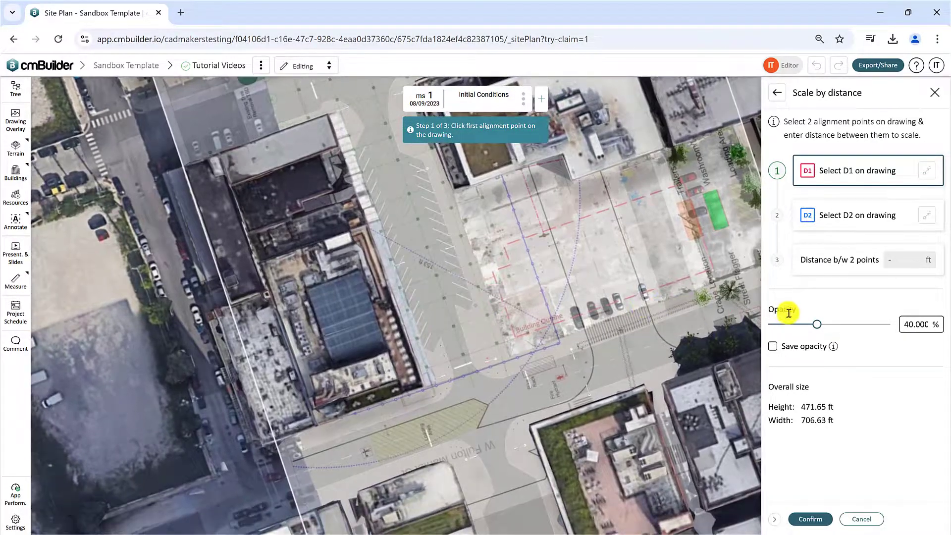
mouse_move(817, 325)
left_mouse_down()
mouse_move(862, 329)
mouse_move(848, 331)
left_mouse_up()
scroll(468, 366, "up", 5)
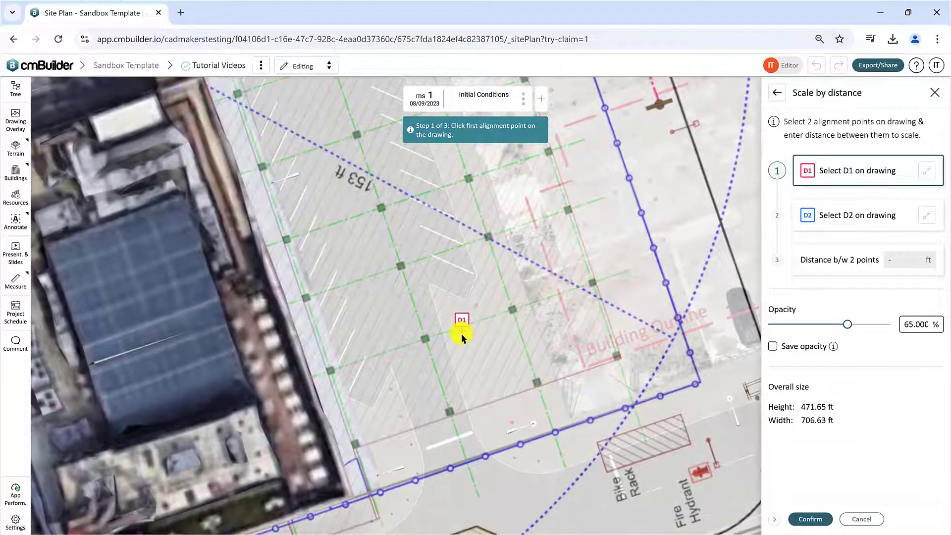
Scale the overlay using two adjacent grid columns as D1 and D2, 31.05 ft apart, and set its opacity to 70%
left_click(428, 337)
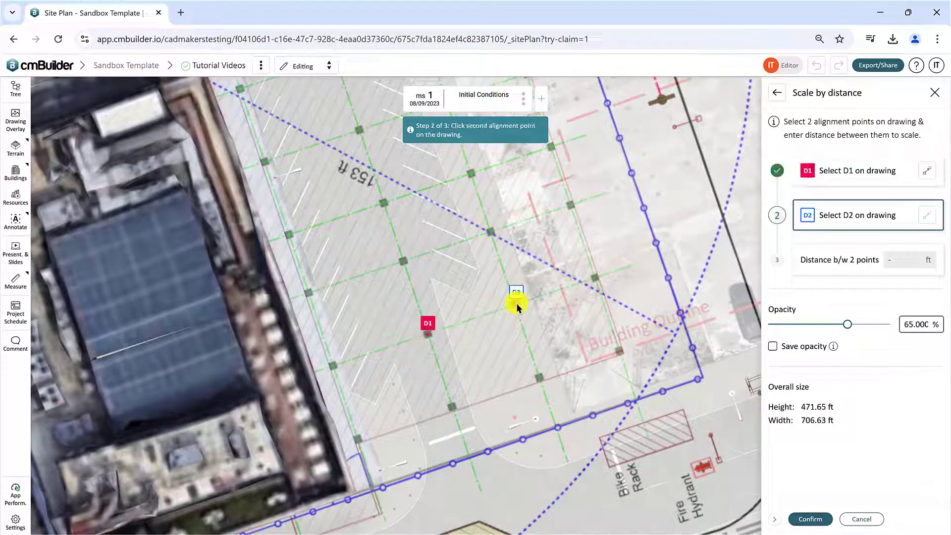
left_click(516, 306)
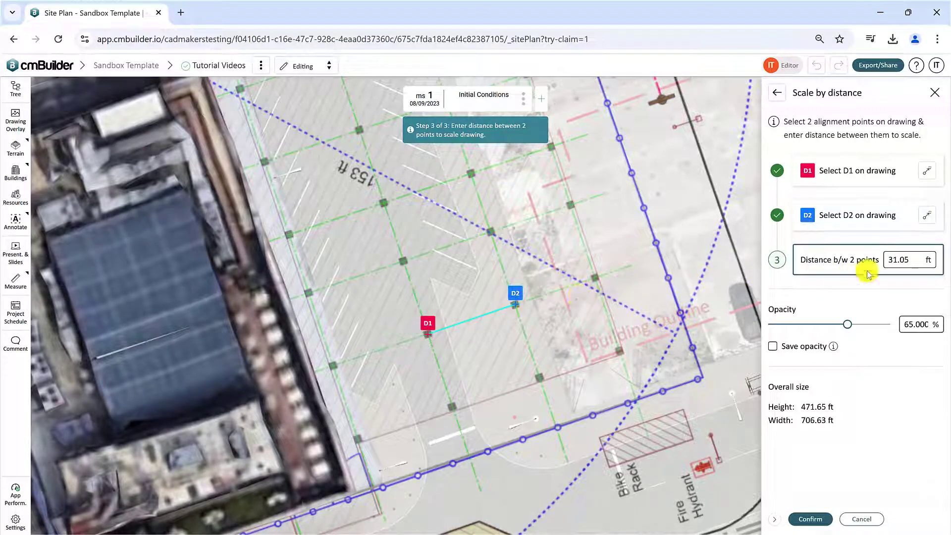
left_click(918, 260)
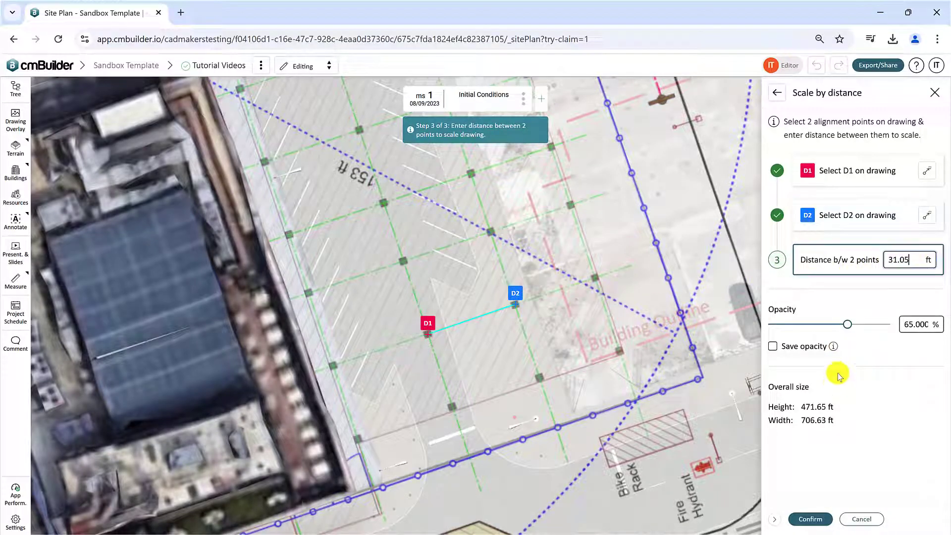
mouse_move(846, 325)
left_mouse_down()
mouse_move(794, 327)
mouse_move(881, 325)
mouse_move(849, 325)
left_mouse_up()
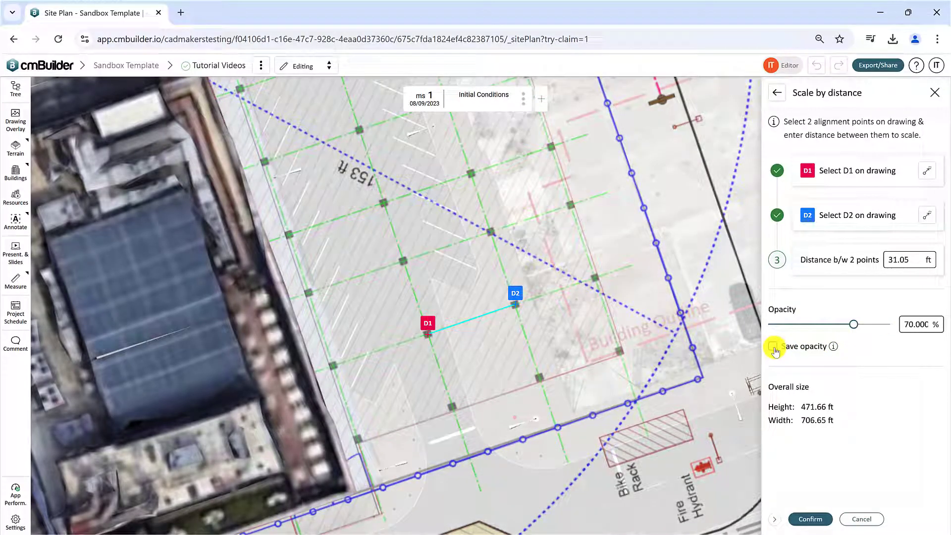
left_click(777, 93)
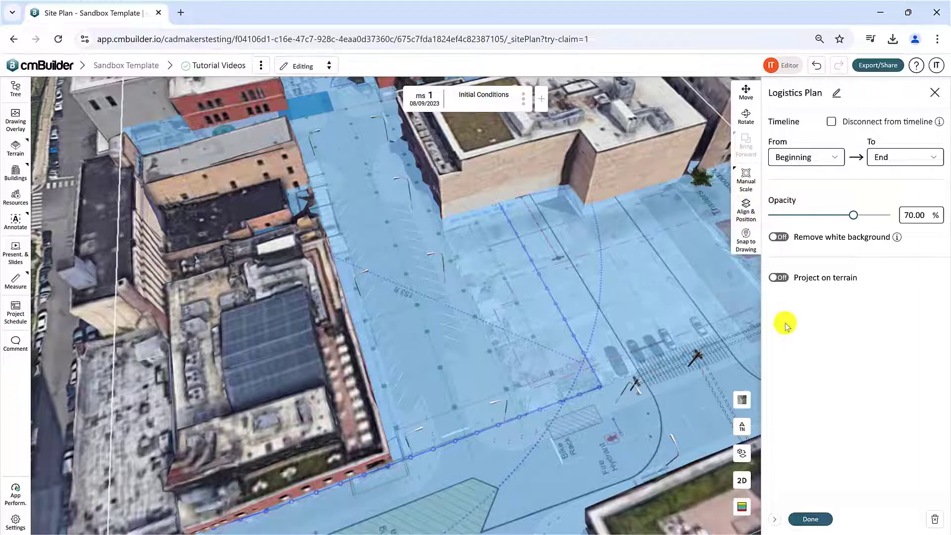
Hide the surrounding buildings model and reselect the Logistics Plan overlay
scroll(554, 285, "down", 5)
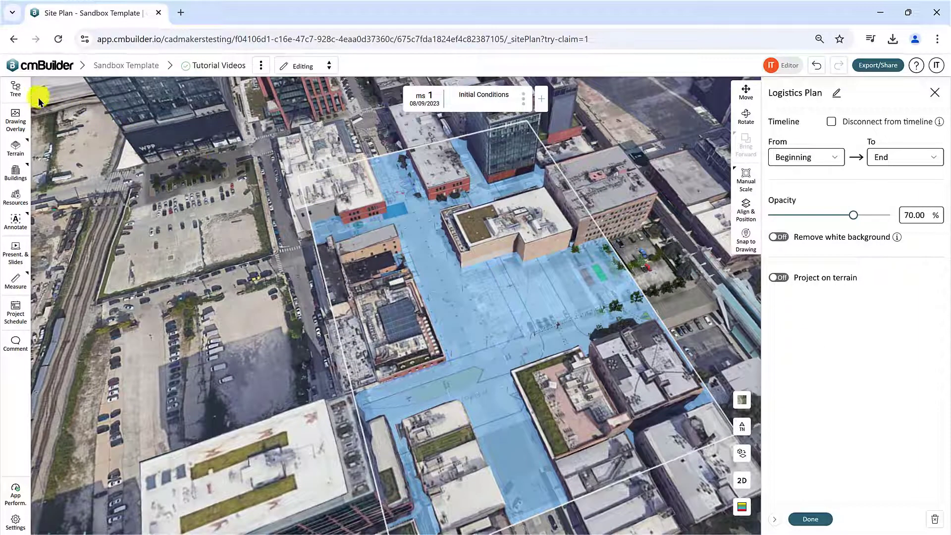
left_click(16, 87)
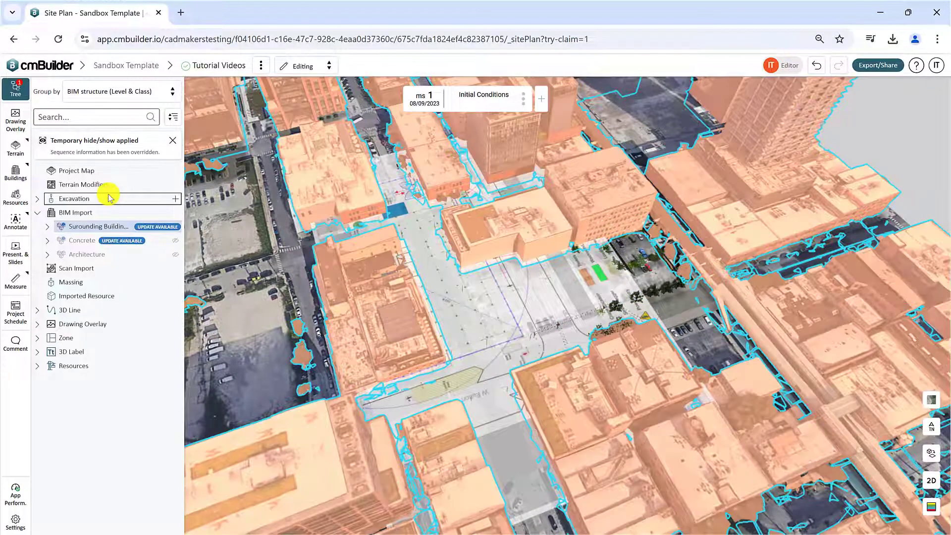
left_click(875, 149)
left_click(565, 321)
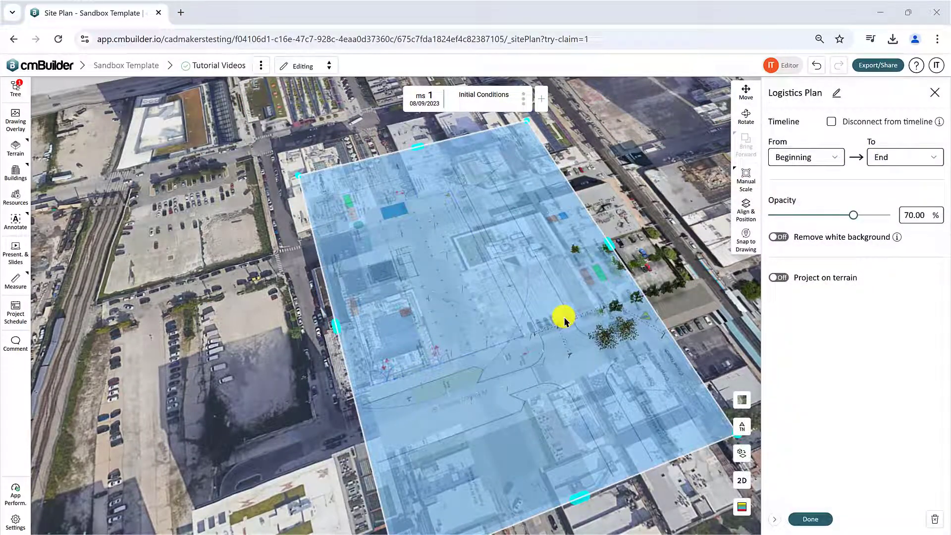
Start Align & Position for the overlay, slightly narrow the map view, and set the preview opacity to 0%
left_click(744, 212)
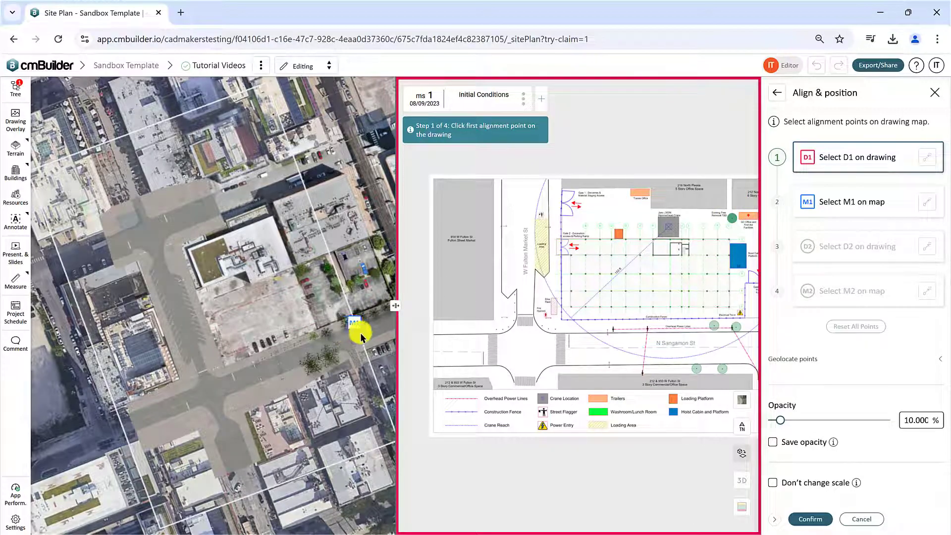
scroll(218, 314, "down", 3)
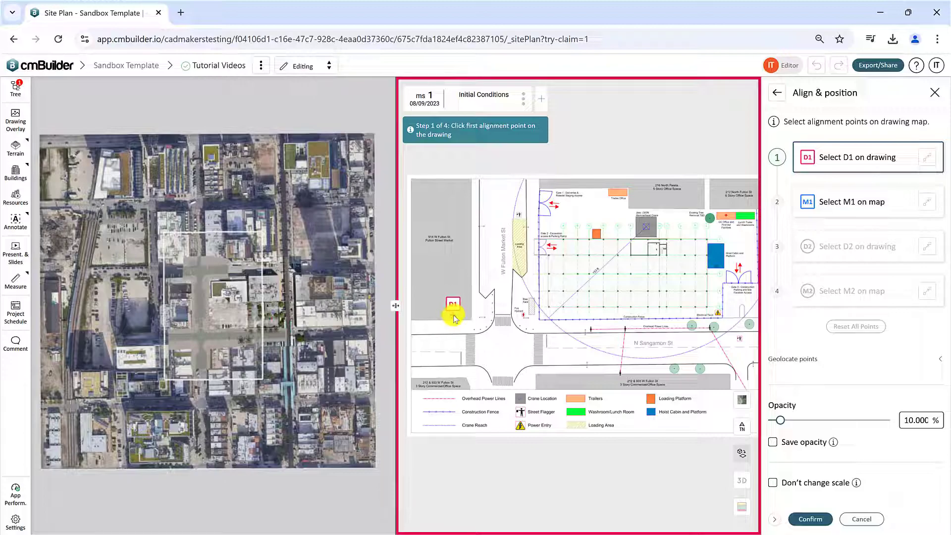
mouse_move(397, 308)
left_mouse_down()
mouse_move(273, 308)
mouse_move(463, 323)
mouse_move(468, 334)
mouse_move(389, 321)
mouse_move(381, 329)
left_mouse_up()
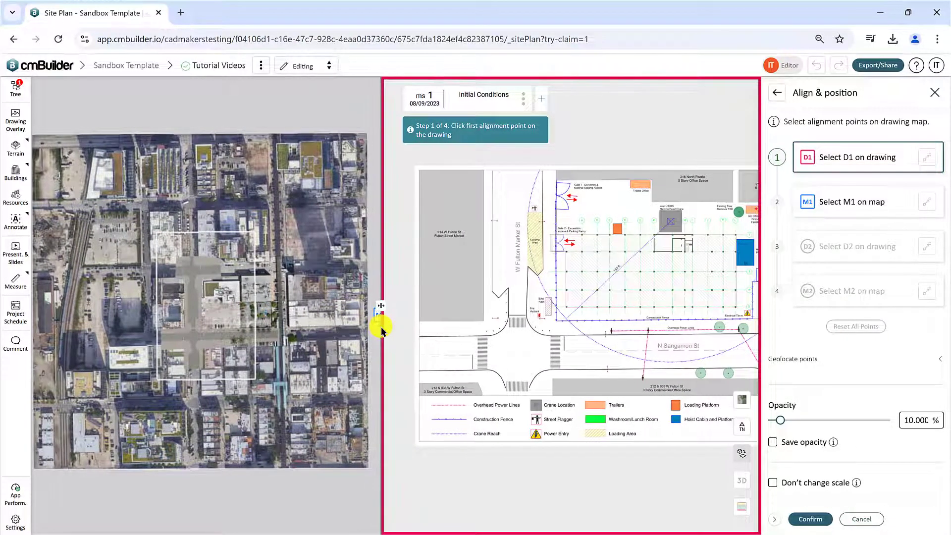
scroll(228, 359, "up", 10)
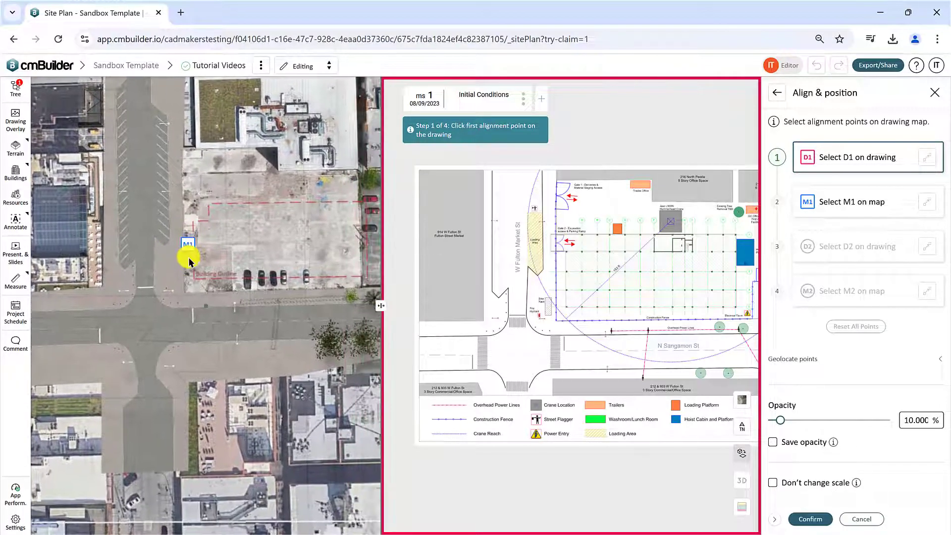
left_click_drag(189, 261, 195, 271)
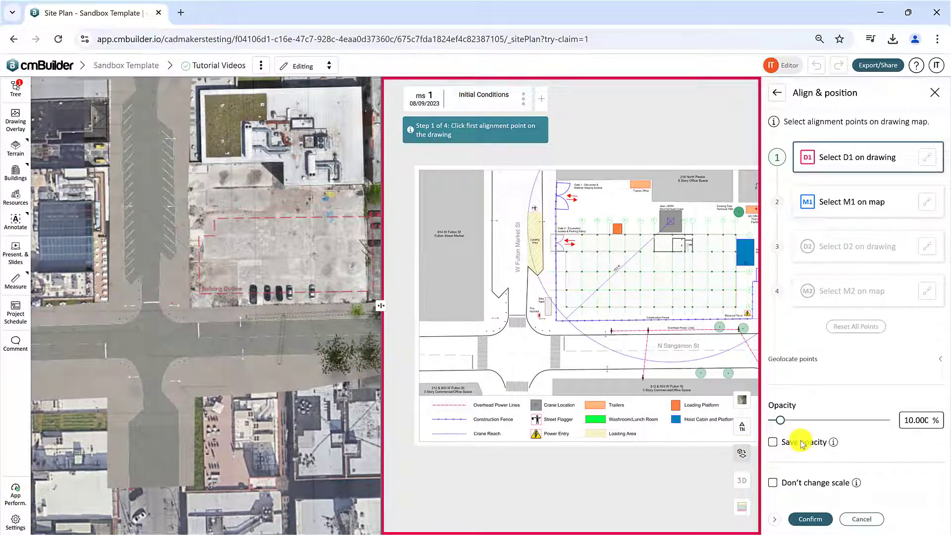
left_click_drag(780, 420, 765, 420)
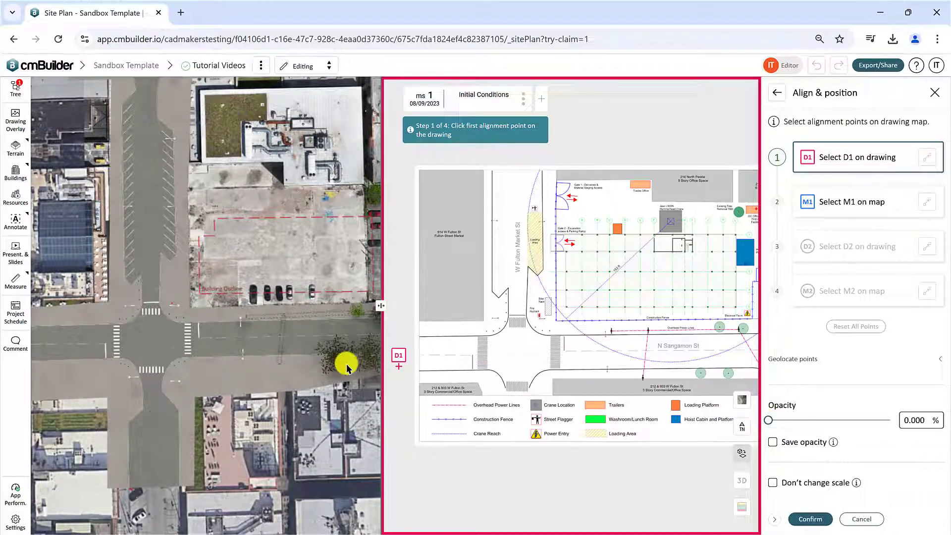
left_click(230, 363)
Place D1 at the stop line's end beside the N Sangamon St crosswalk on the drawing, and M1 at the matching map point
scroll(569, 361, "up", 6)
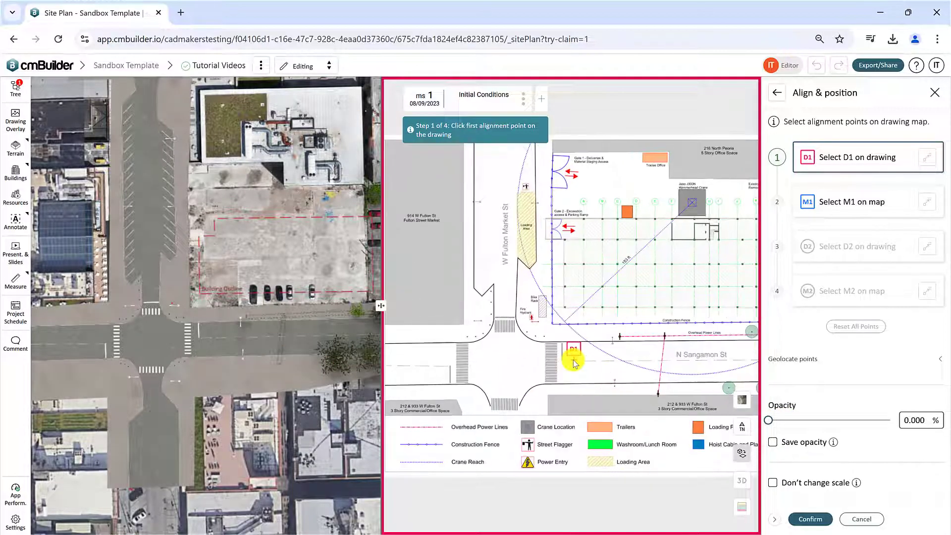
scroll(565, 368, "up", 2)
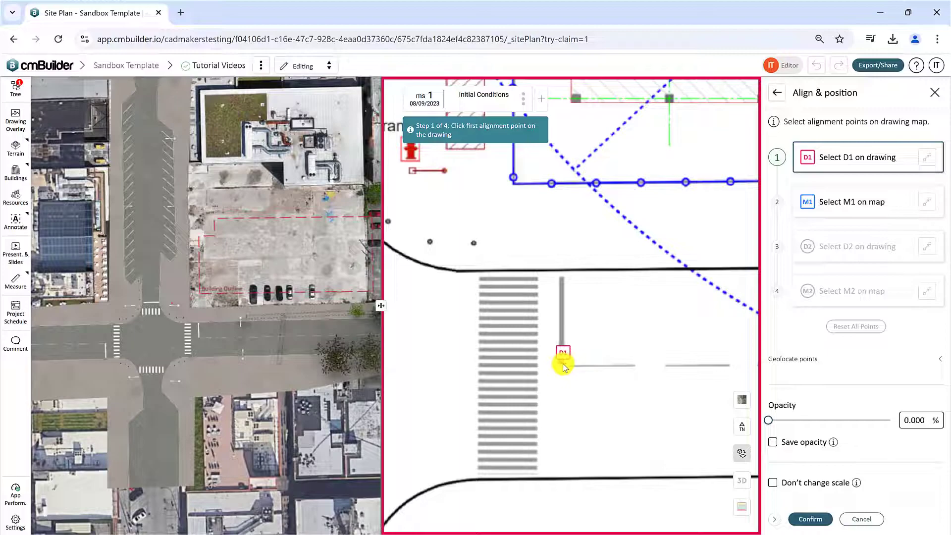
left_click(564, 366)
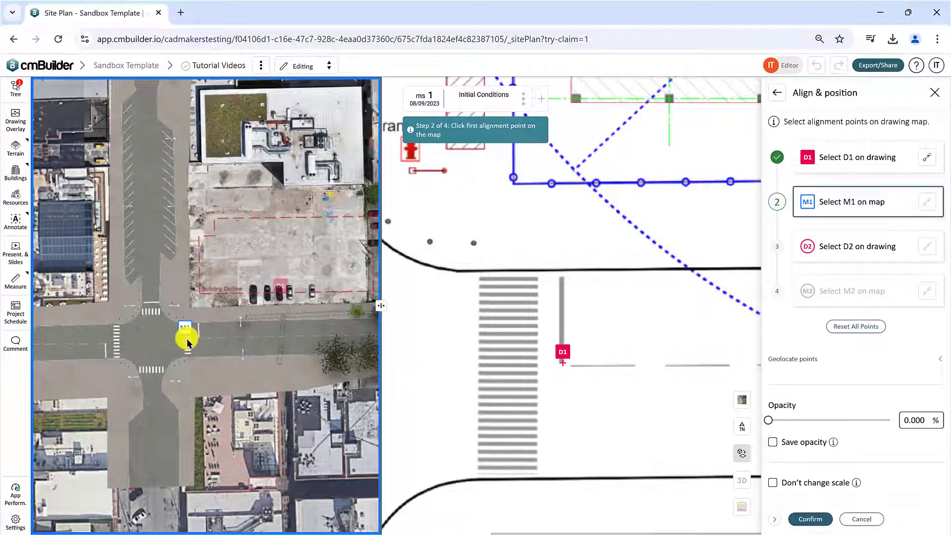
scroll(193, 353, "up", 6)
left_click_drag(191, 396, 244, 303)
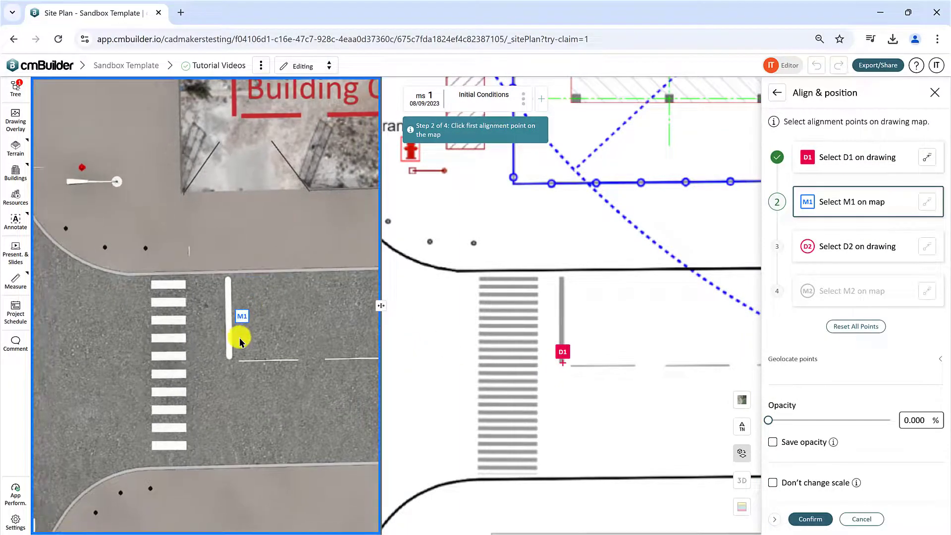
left_click(232, 363)
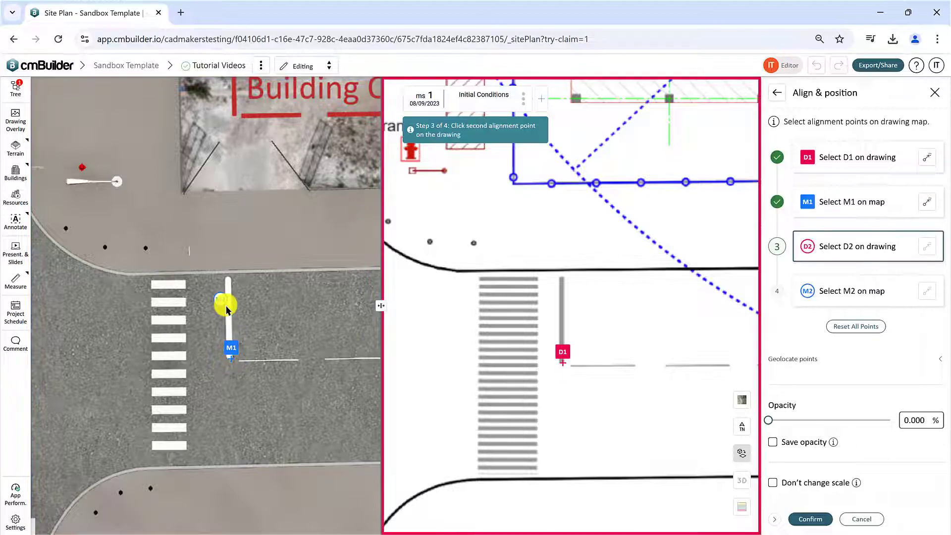
Place the second drawing point D2 at the curb corner where the angled parking ends on W Fulton Market St
scroll(224, 306, "down", 5)
scroll(250, 292, "down", 5)
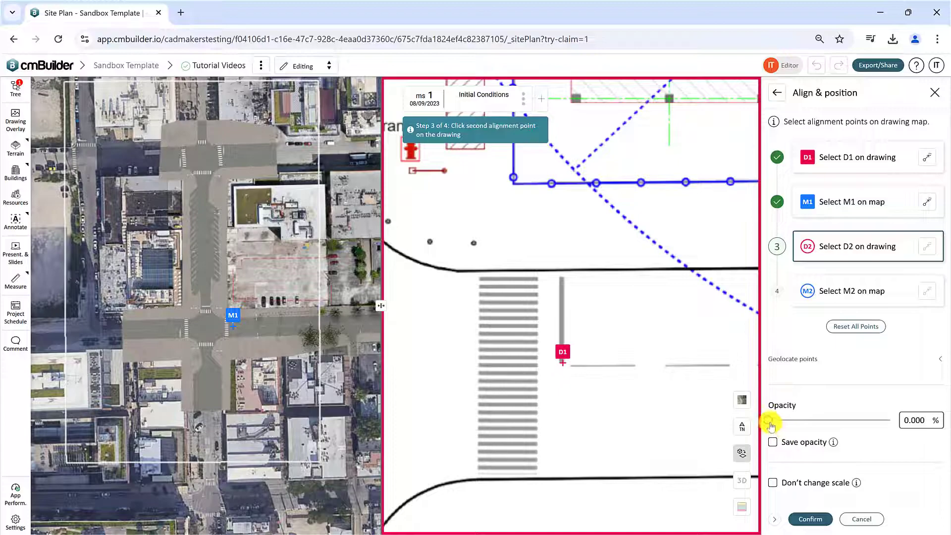
mouse_move(771, 425)
left_mouse_down()
mouse_move(811, 429)
mouse_move(767, 427)
left_mouse_up()
scroll(515, 335, "down", 5)
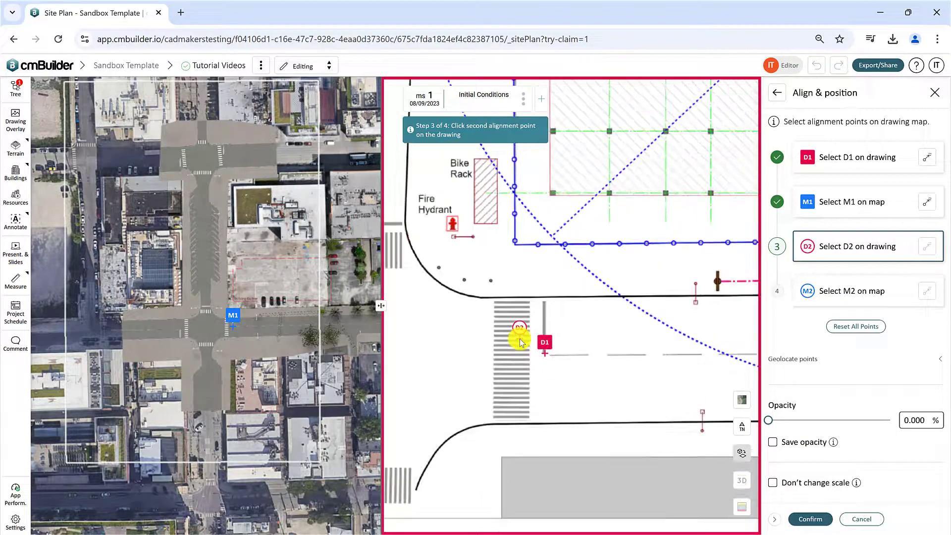
left_click(520, 338)
scroll(500, 316, "up", 6)
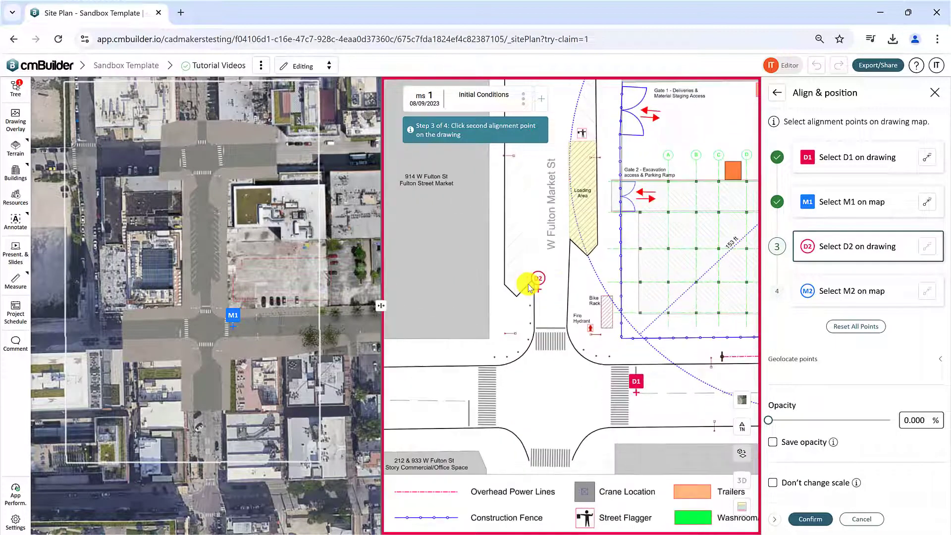
scroll(531, 280, "up", 2)
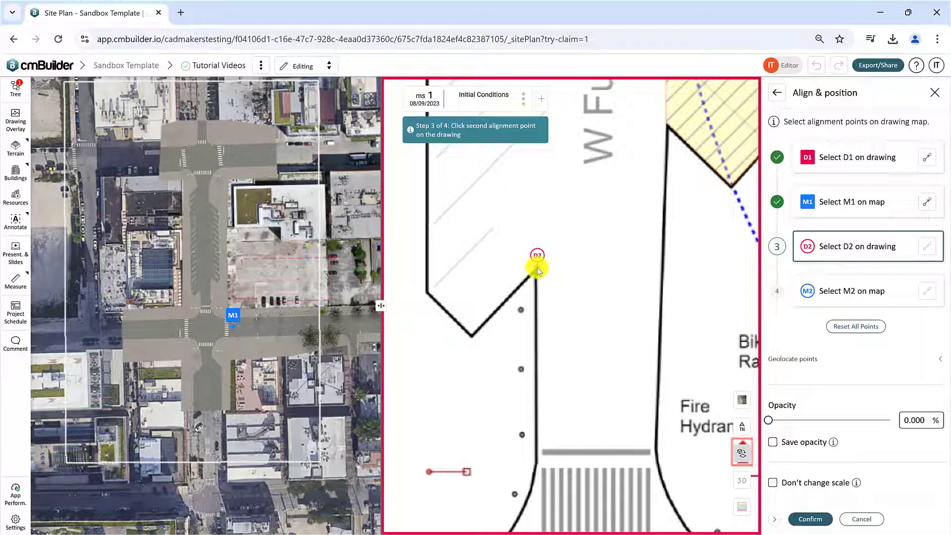
left_click(538, 269)
Place M2 on the map at the curb corner matching D2
scroll(212, 298, "up", 6)
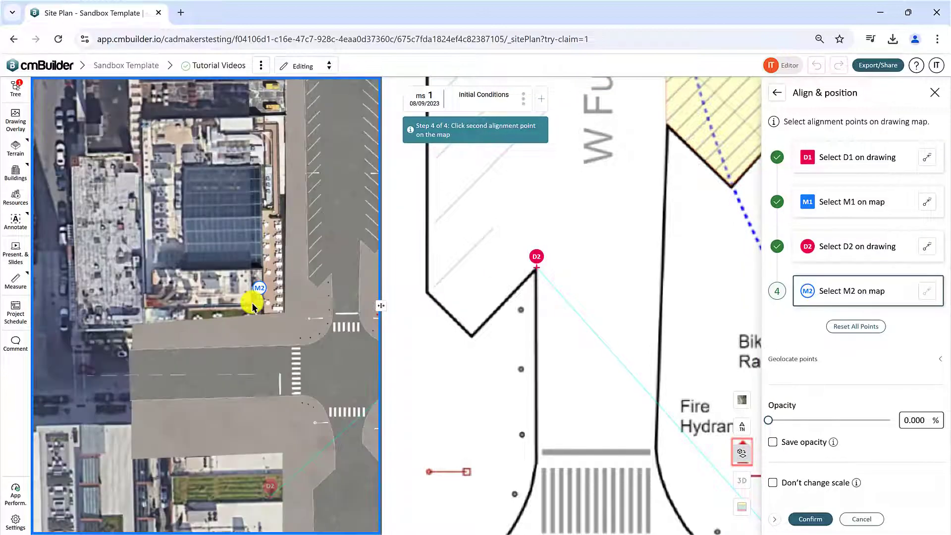
scroll(313, 292, "down", 5)
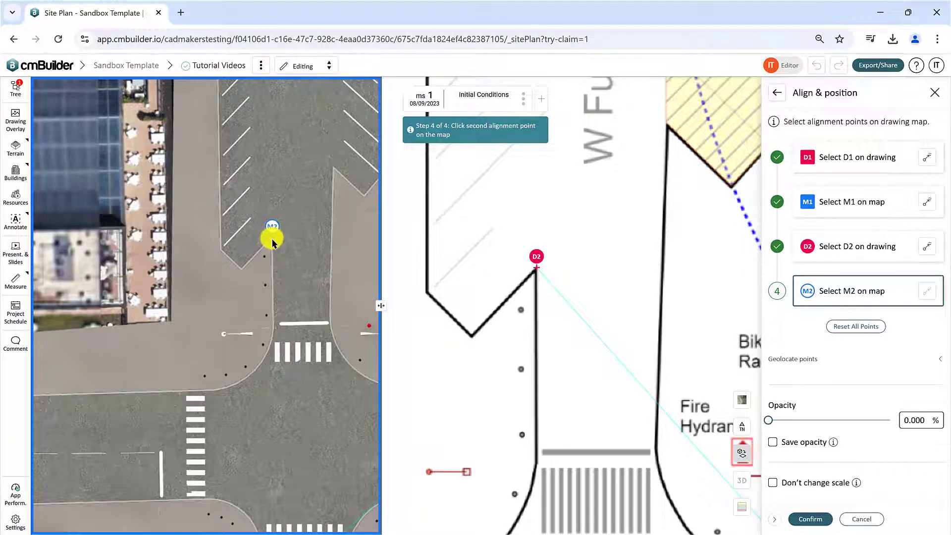
left_click(272, 244)
Lower the preview opacity to 51%, widen the map view, and fine-tune M1 at the end of the stop line
scroll(248, 310, "down", 4)
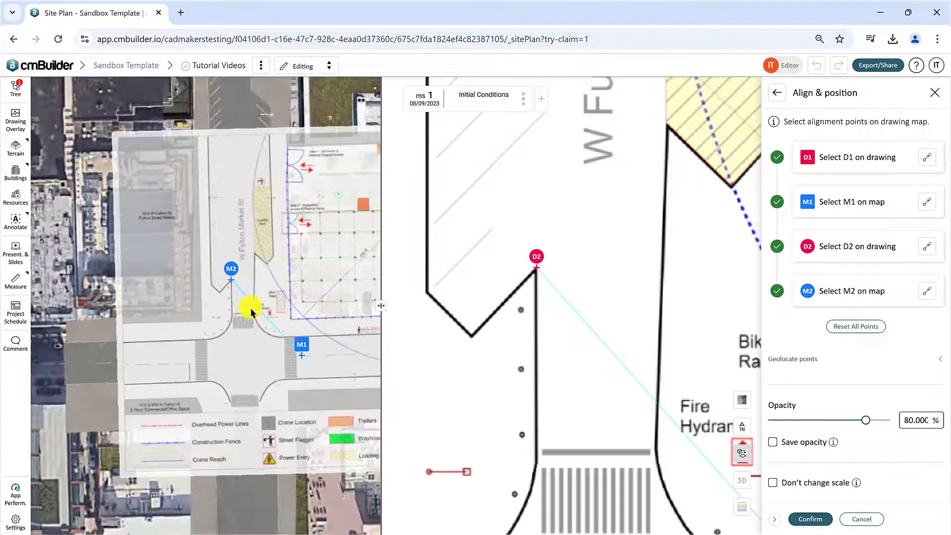
scroll(312, 354, "up", 3)
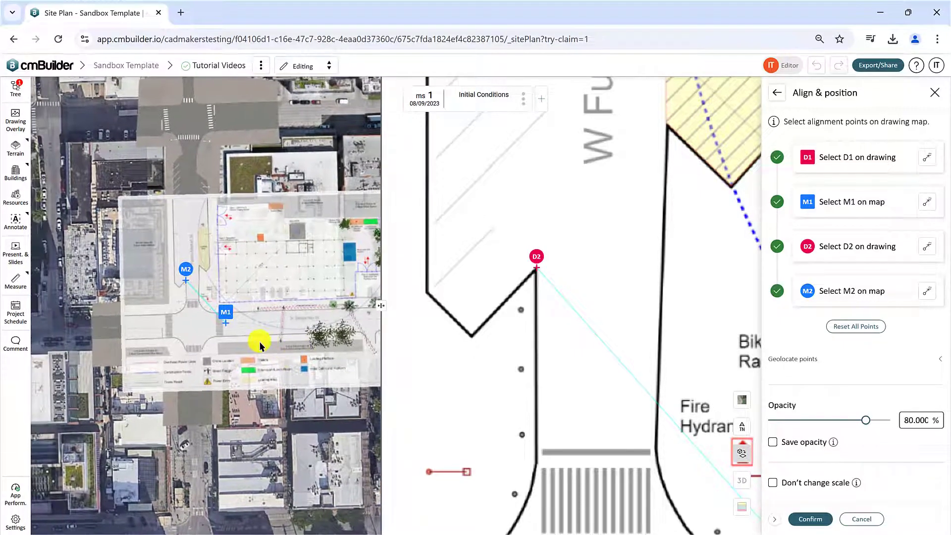
mouse_move(866, 420)
left_mouse_down()
mouse_move(792, 420)
mouse_move(860, 421)
mouse_move(830, 421)
left_mouse_up()
left_click_drag(383, 307, 541, 327)
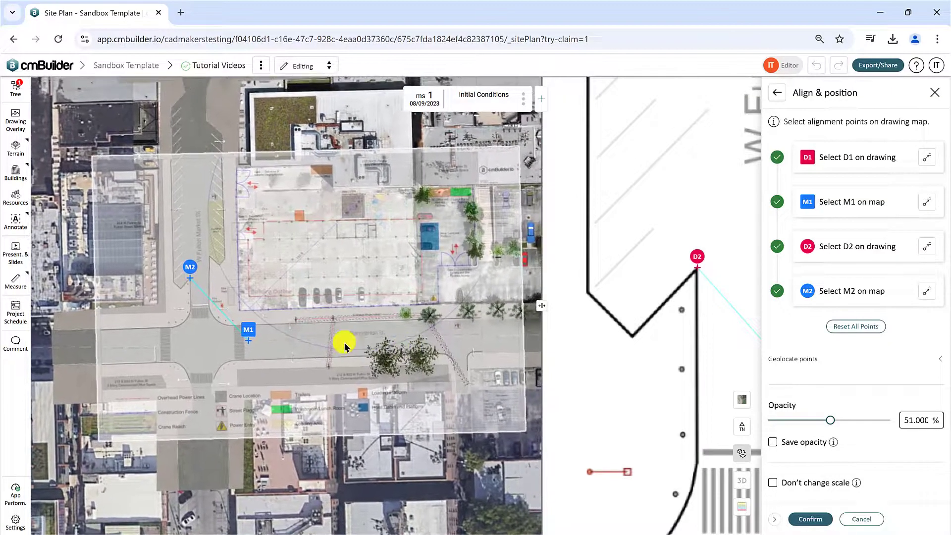
scroll(246, 352, "up", 5)
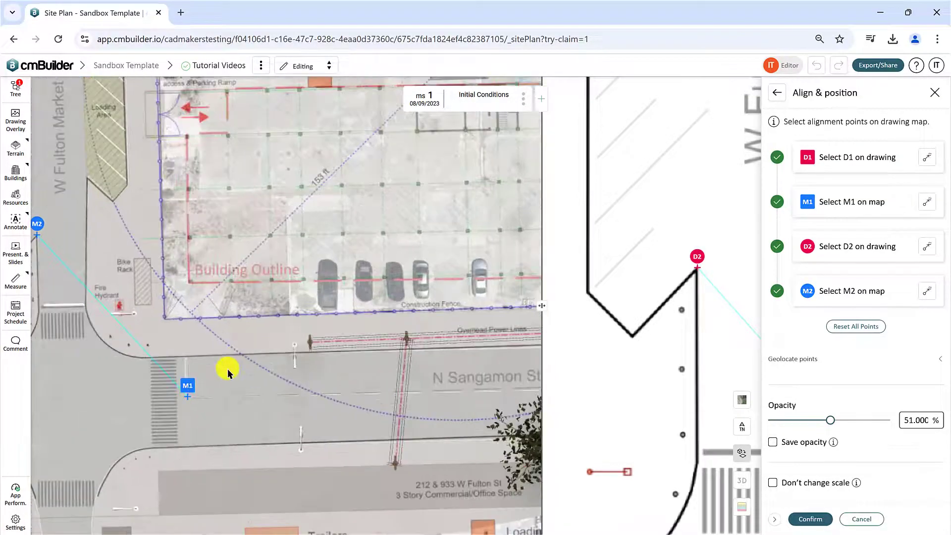
left_click_drag(259, 339, 256, 341)
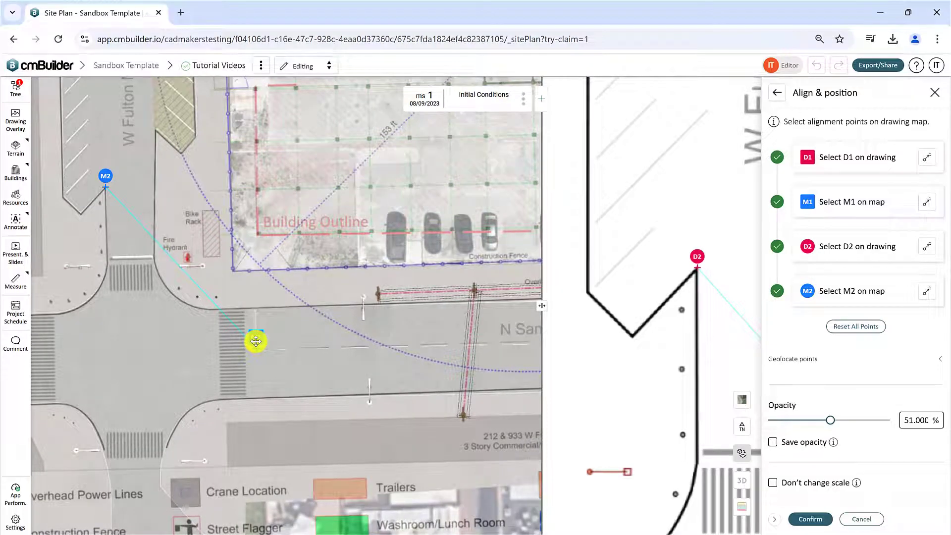
scroll(306, 329, "down", 5)
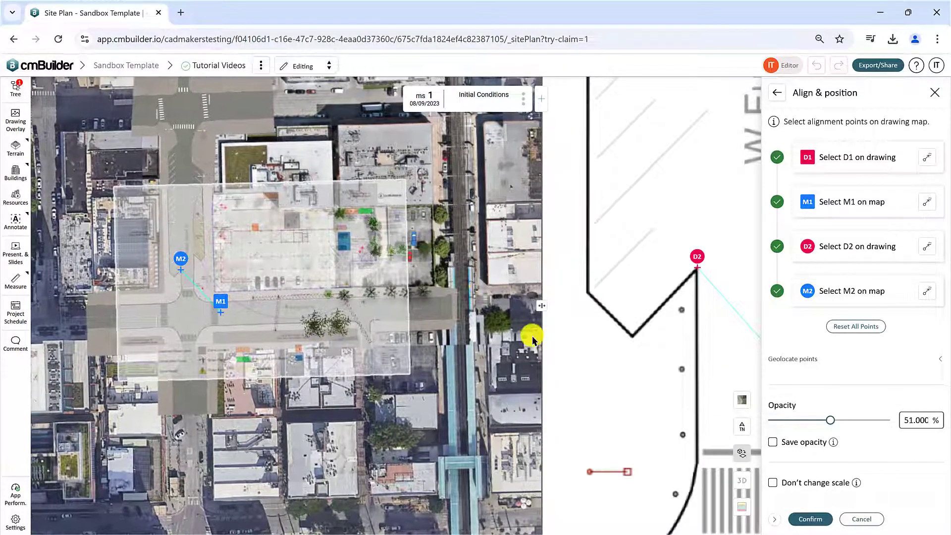
Widen the drawing pane and set the geolocated points' coordinate system unit to WGS 84
left_click_drag(539, 307, 422, 312)
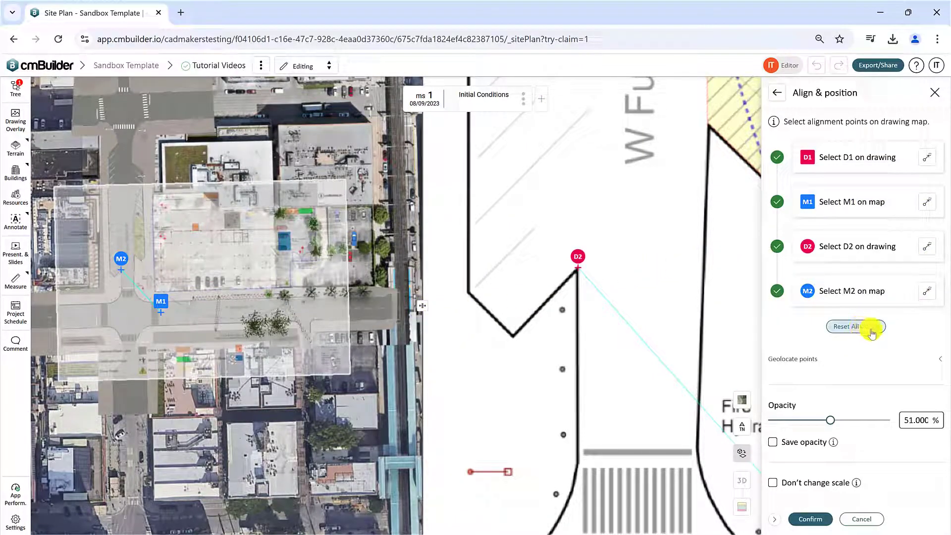
scroll(595, 310, "down", 5)
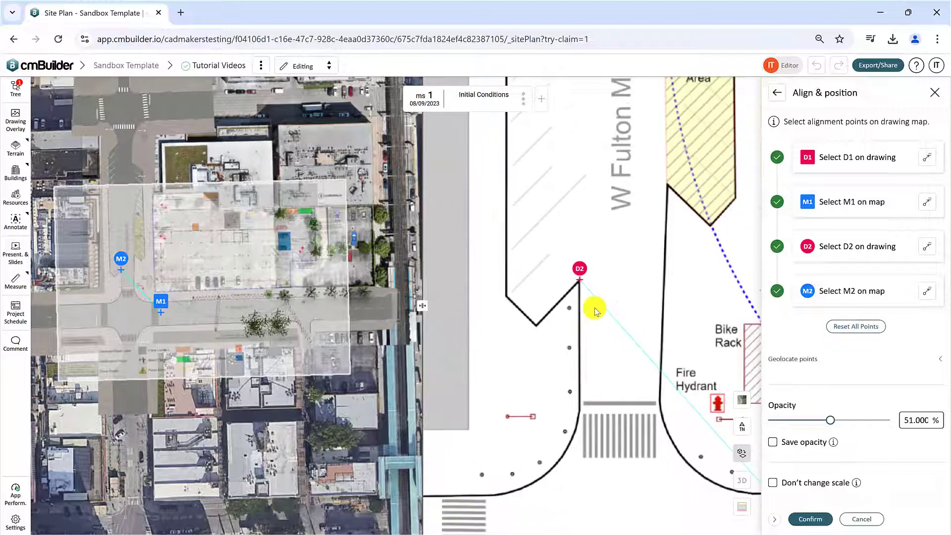
scroll(596, 310, "down", 2)
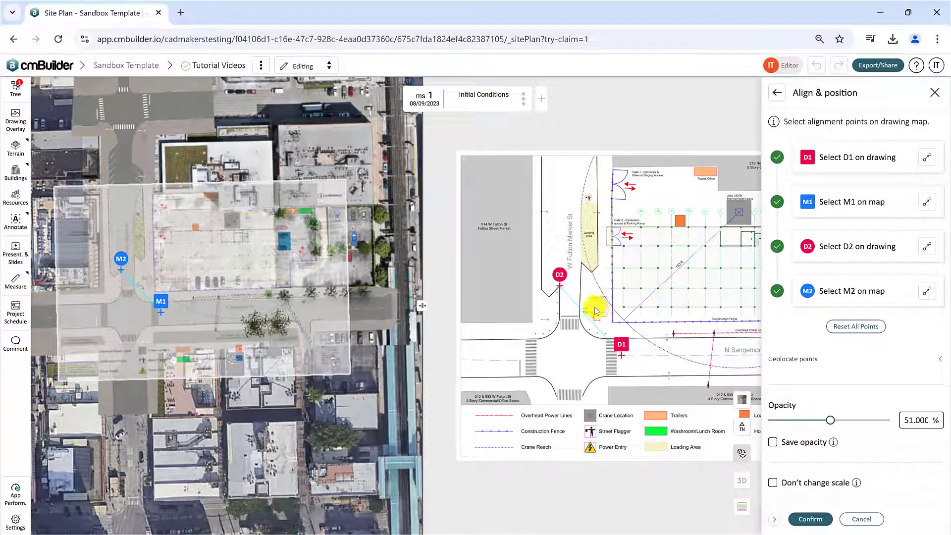
scroll(596, 309, "down", 2)
left_click(928, 360)
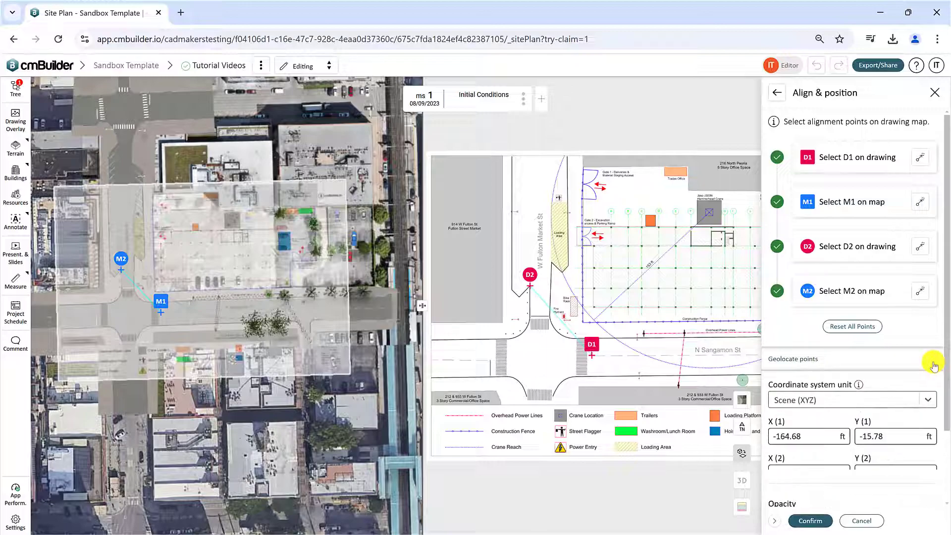
scroll(914, 374, "down", 2)
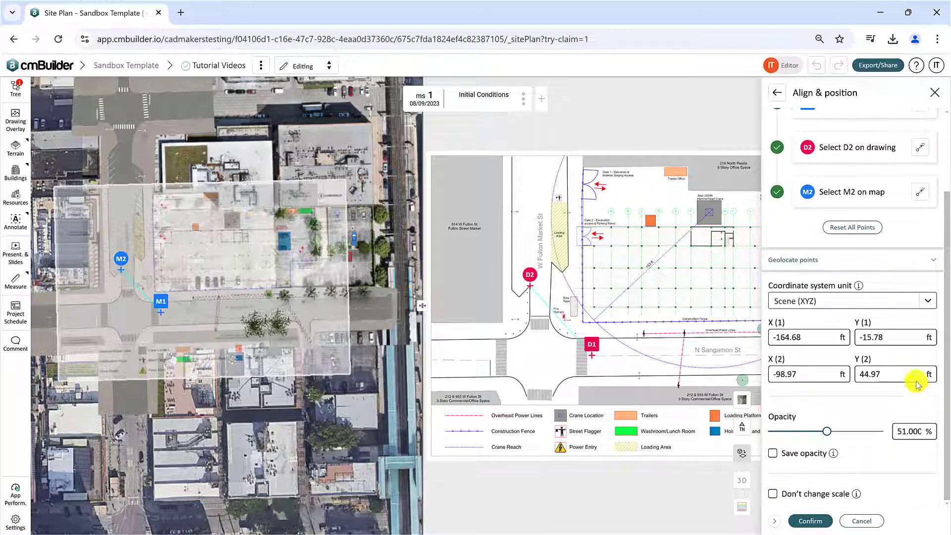
left_click(923, 306)
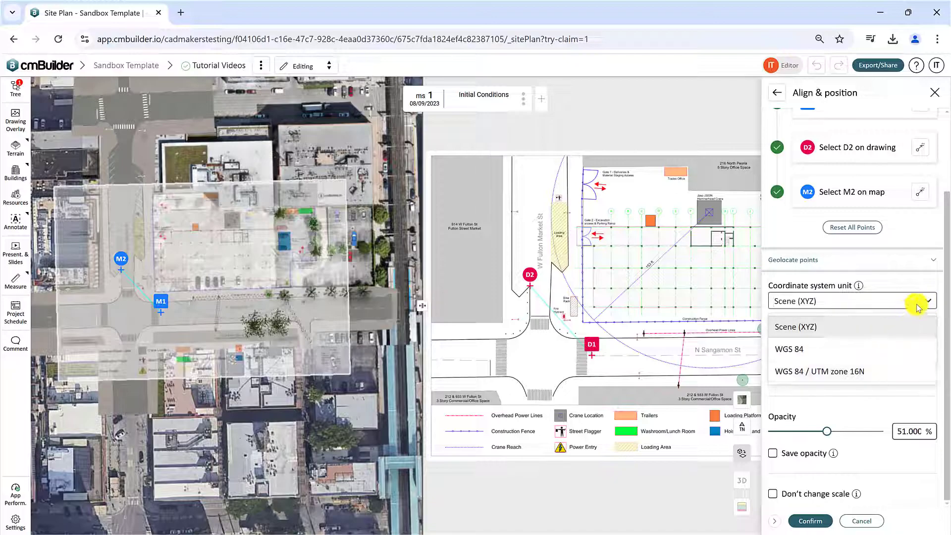
left_click(928, 302)
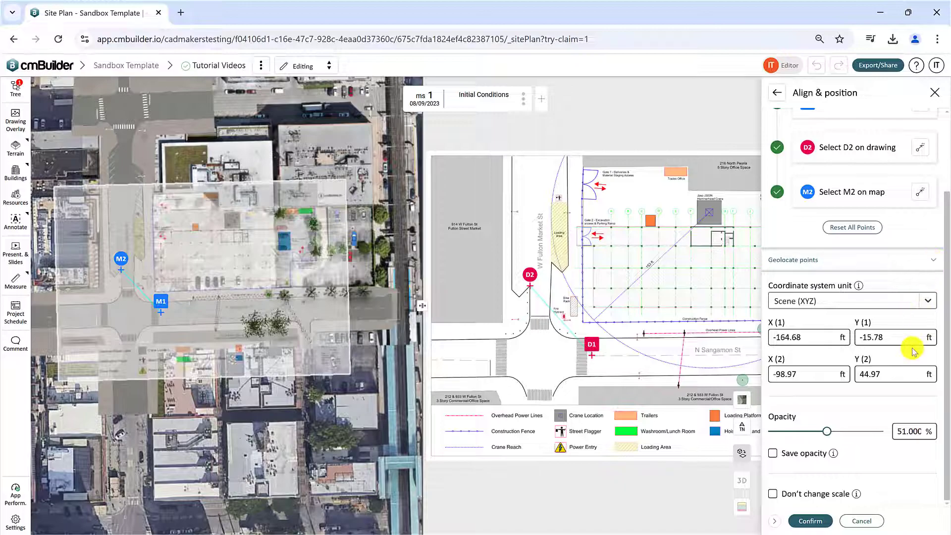
left_click(922, 301)
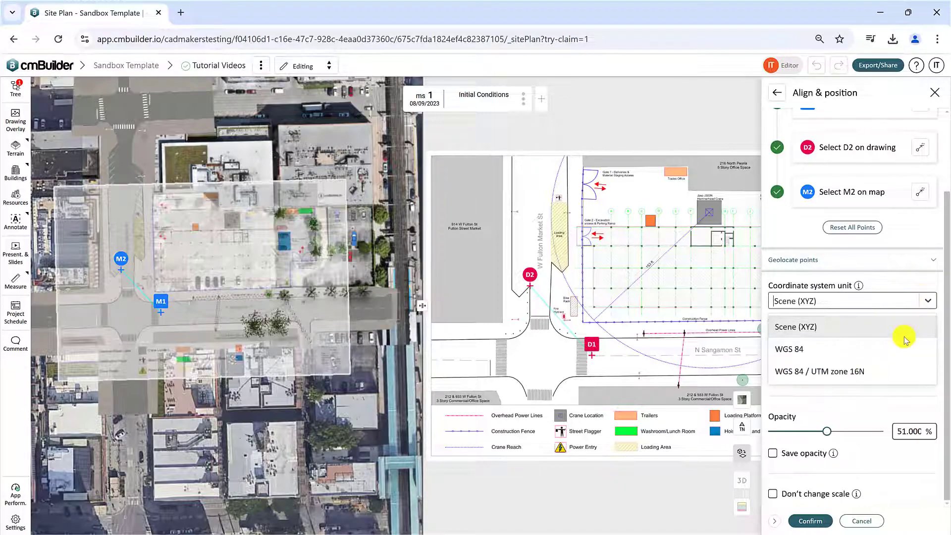
left_click(894, 347)
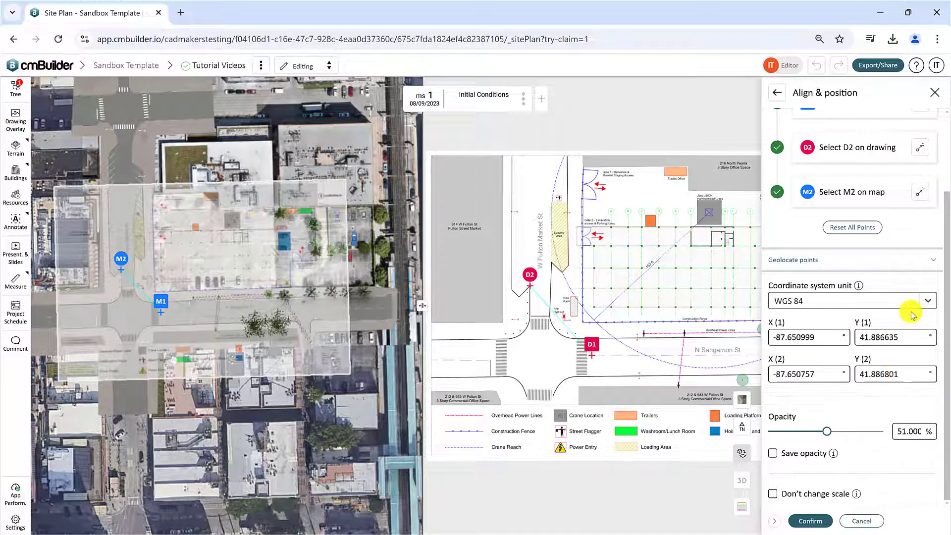
left_click(933, 260)
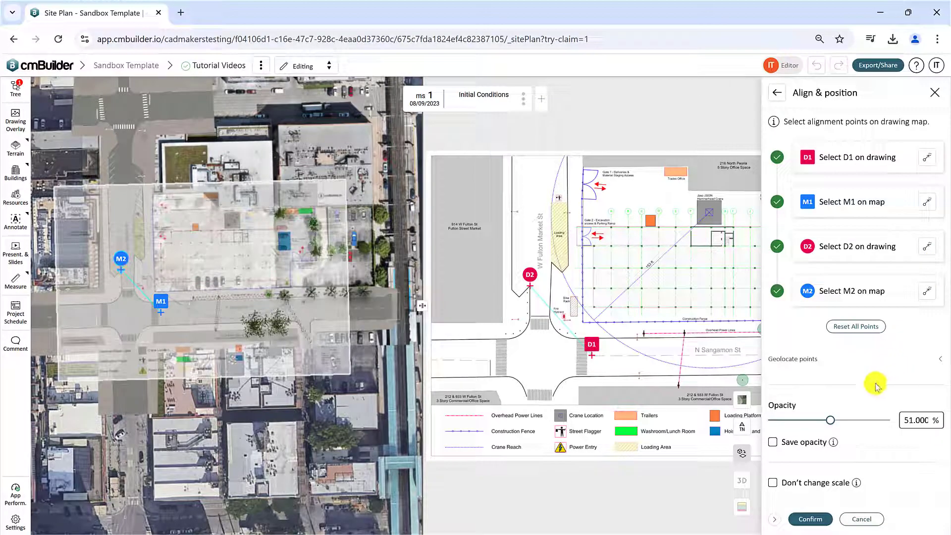
Adjust the preview opacity and confirm the logistics plan's alignment and position
left_click(828, 422)
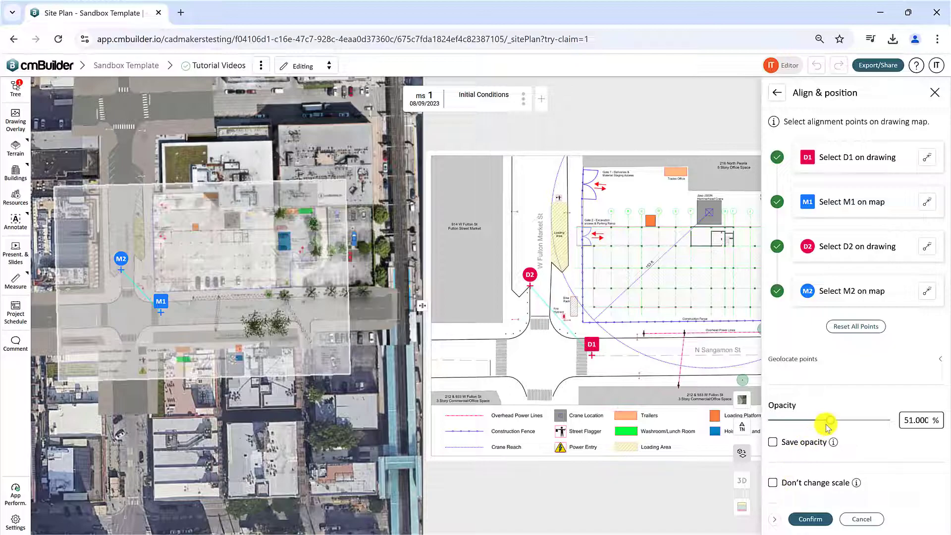
left_click_drag(840, 426, 854, 424)
left_click(823, 520)
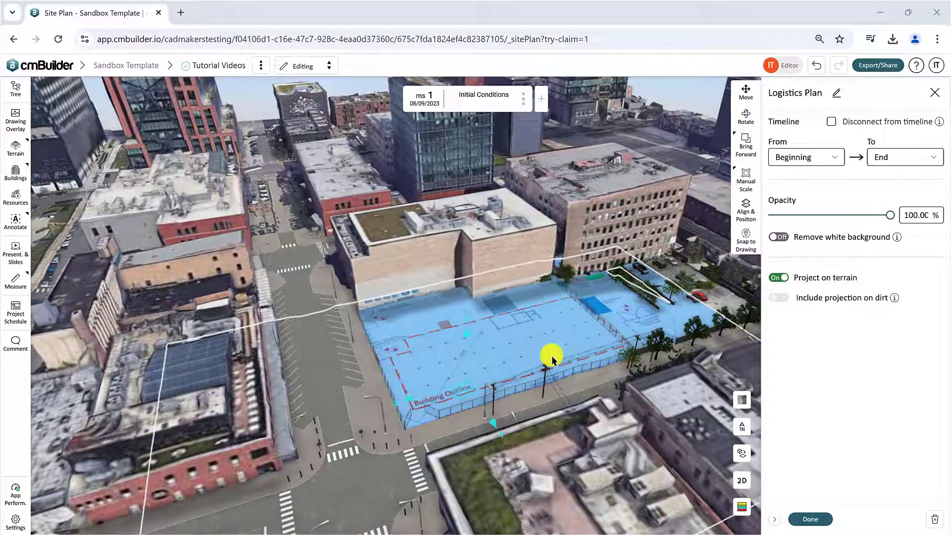
Check which drawings Snap to Drawing offers as a position source for the Logistics Plan, cancel it, and finish editing the overlay
left_click(742, 246)
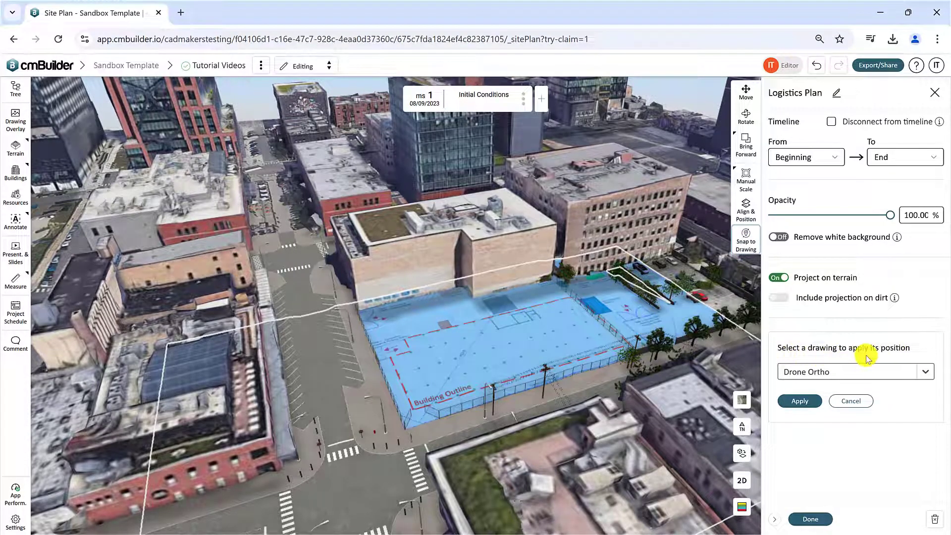
left_click(927, 374)
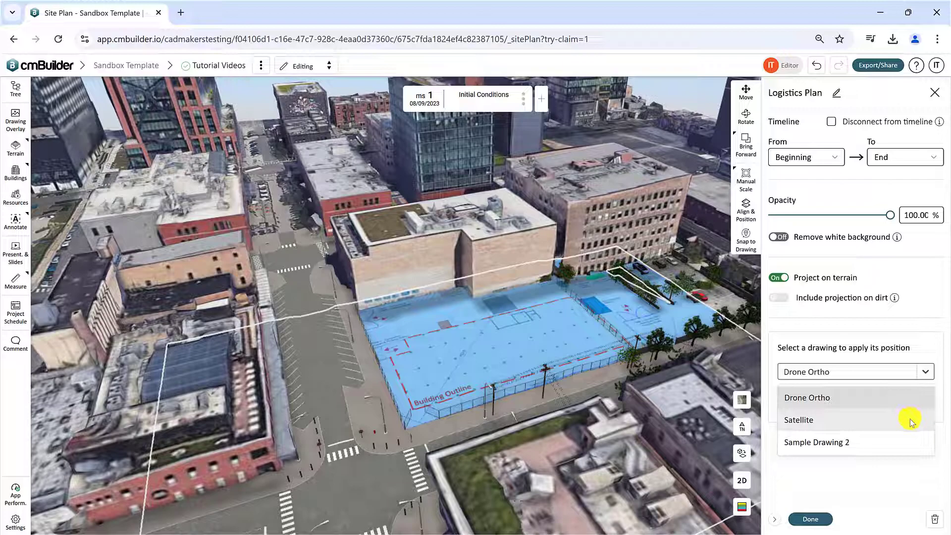
left_click(918, 317)
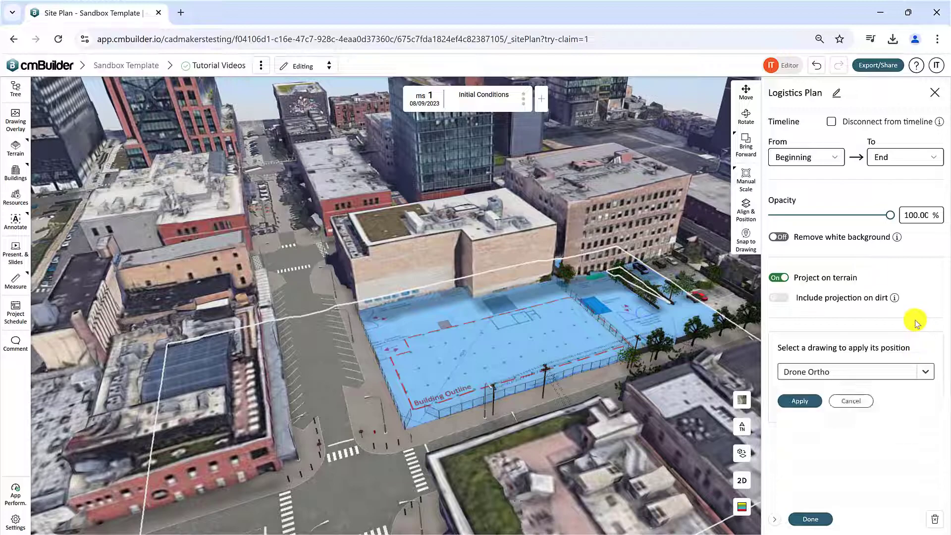
left_click(862, 401)
left_click(811, 518)
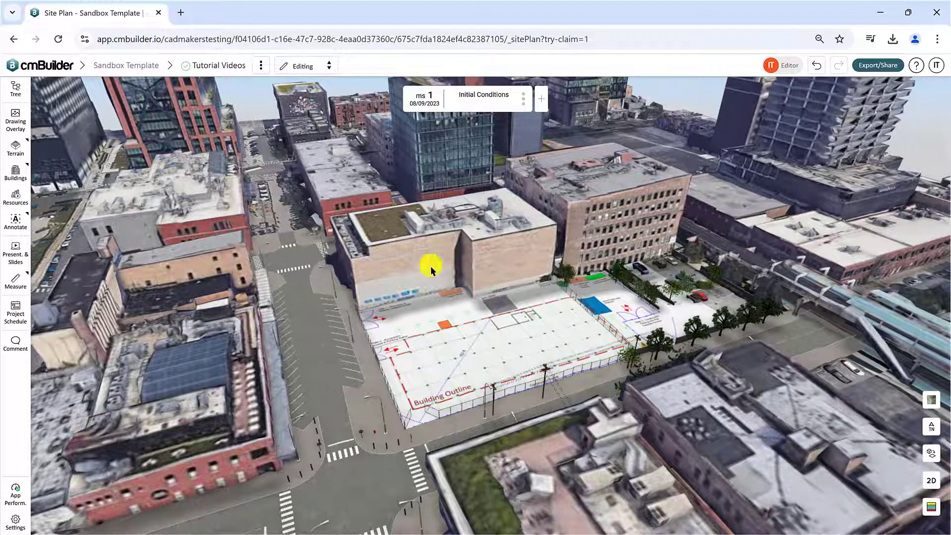
Reopen the Logistics Plan overlay for editing from the project tree and disconnect it from the timeline
left_click(24, 95)
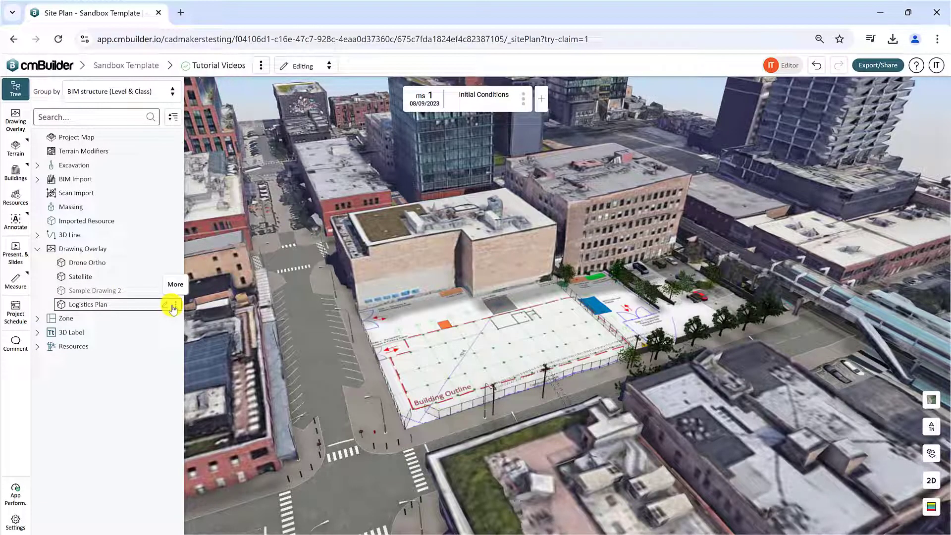
left_click(175, 306)
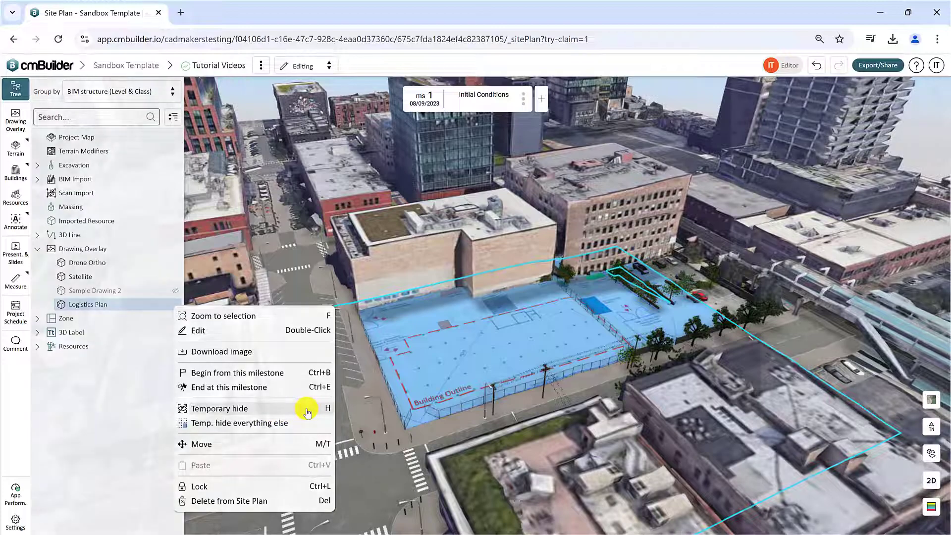
left_click(308, 409)
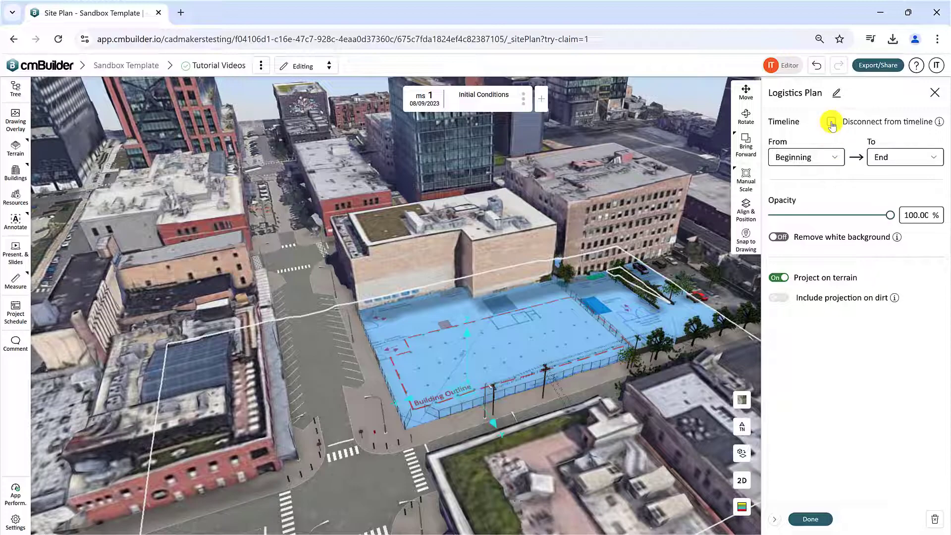
left_click(831, 122)
left_click(831, 123)
left_click(831, 123)
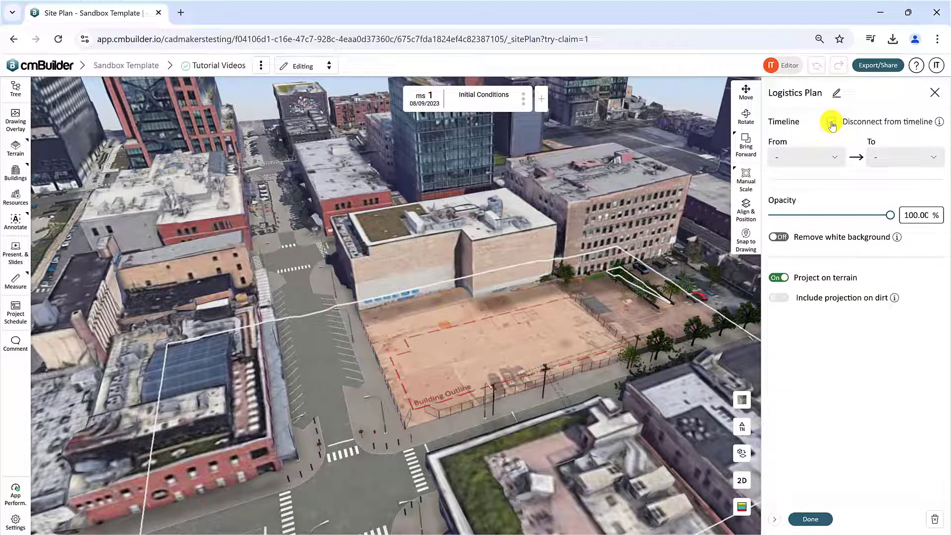
left_click(933, 94)
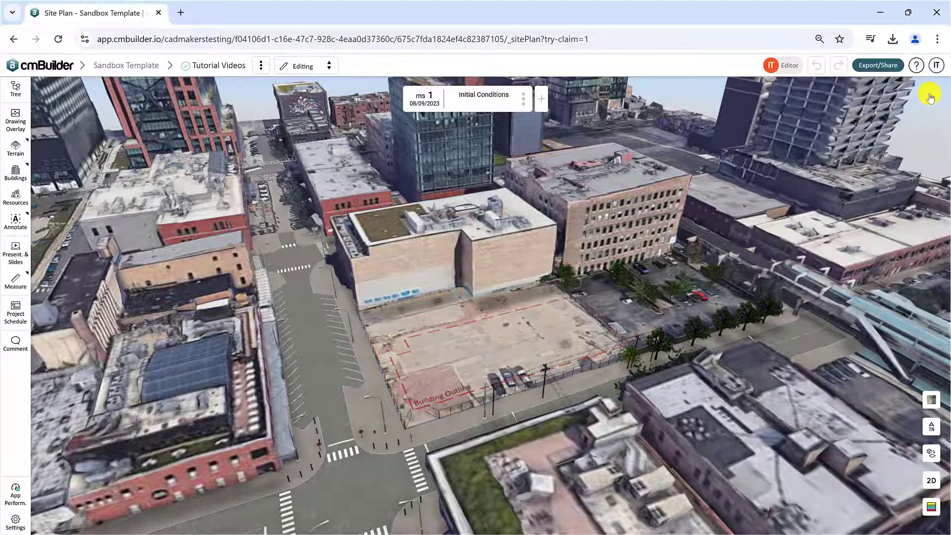
Switch the Logistics Plan on from the scenario's never shown drawings, and turn it off again
left_click(262, 67)
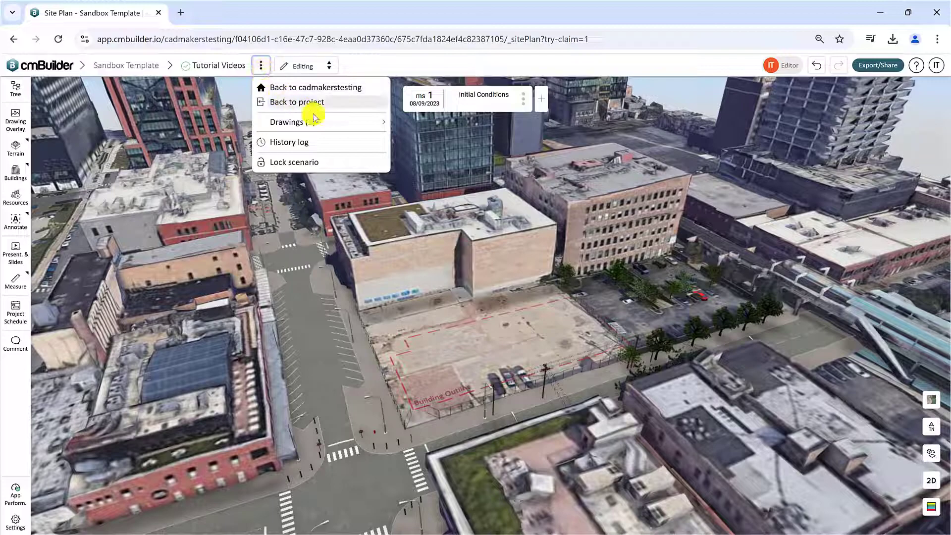
mouse_move(359, 128)
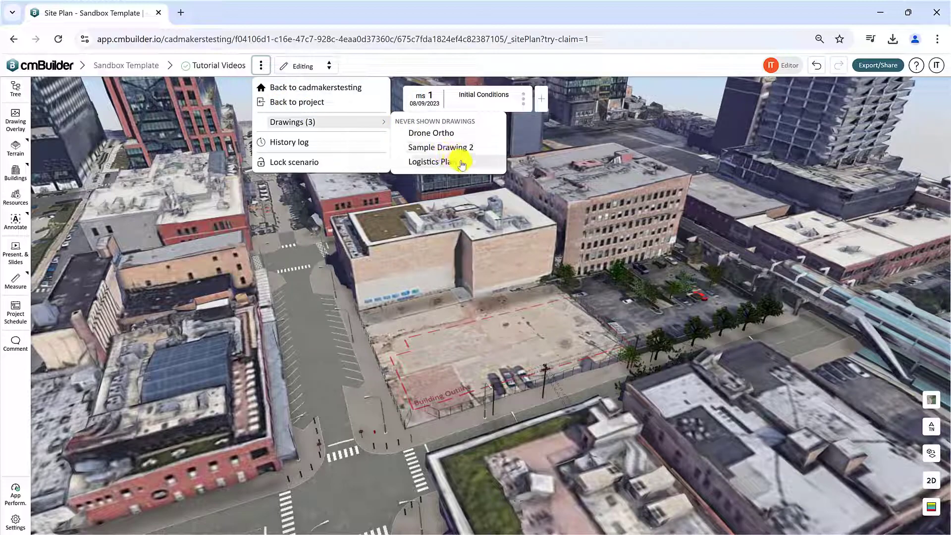
left_click(459, 163)
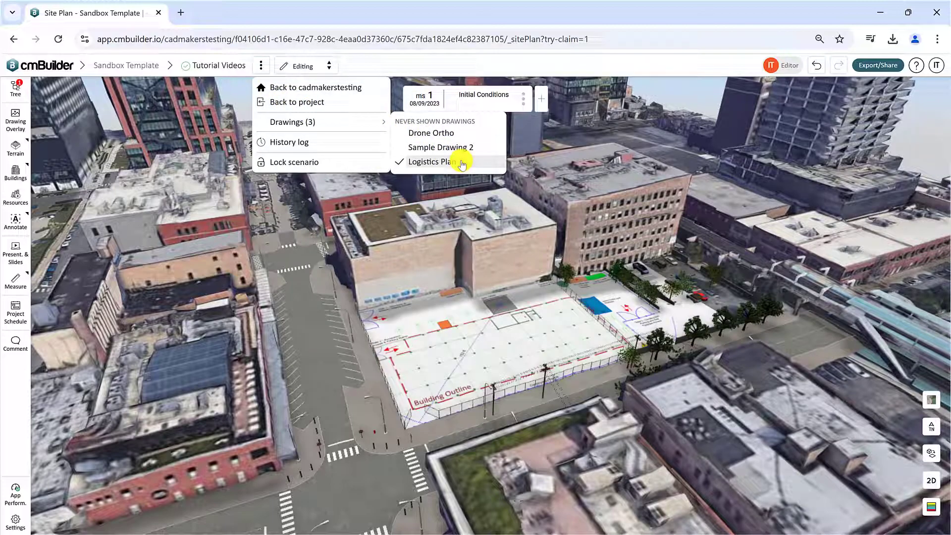
left_click(462, 164)
left_click(462, 164)
left_click(462, 164)
left_click(666, 113)
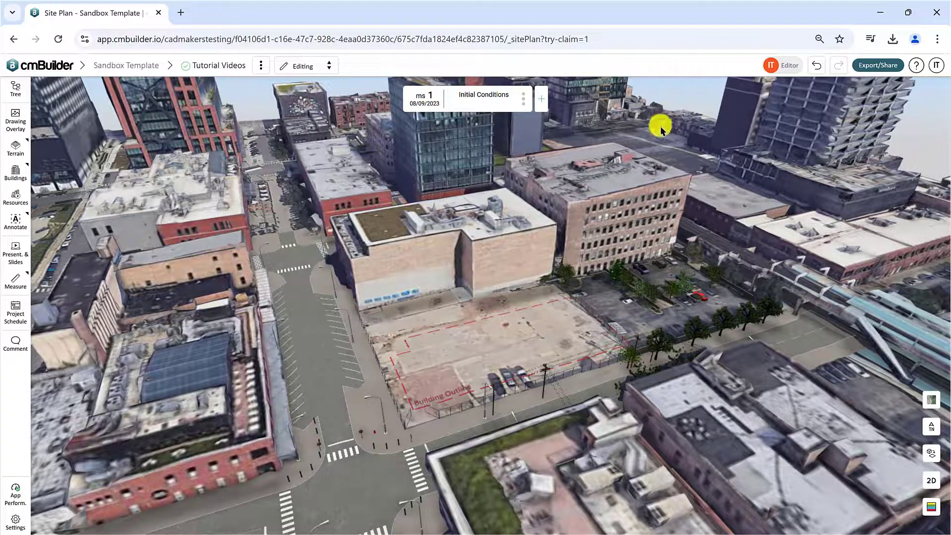